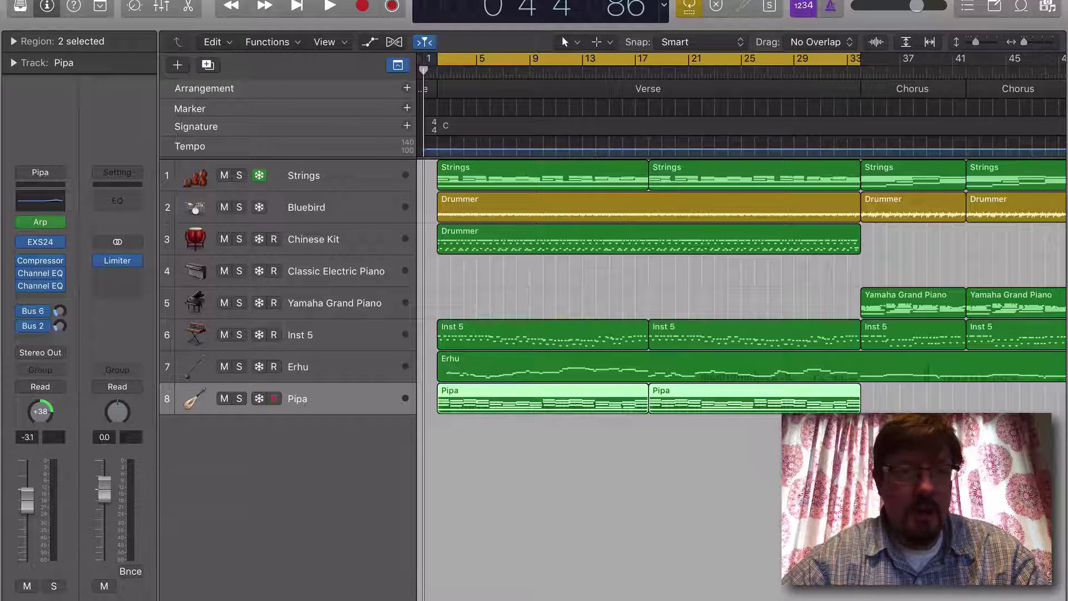
Step: Share the project to GarageBand for iOS as a copy named 'Test'
click(128, 1)
mouse_move(143, 305)
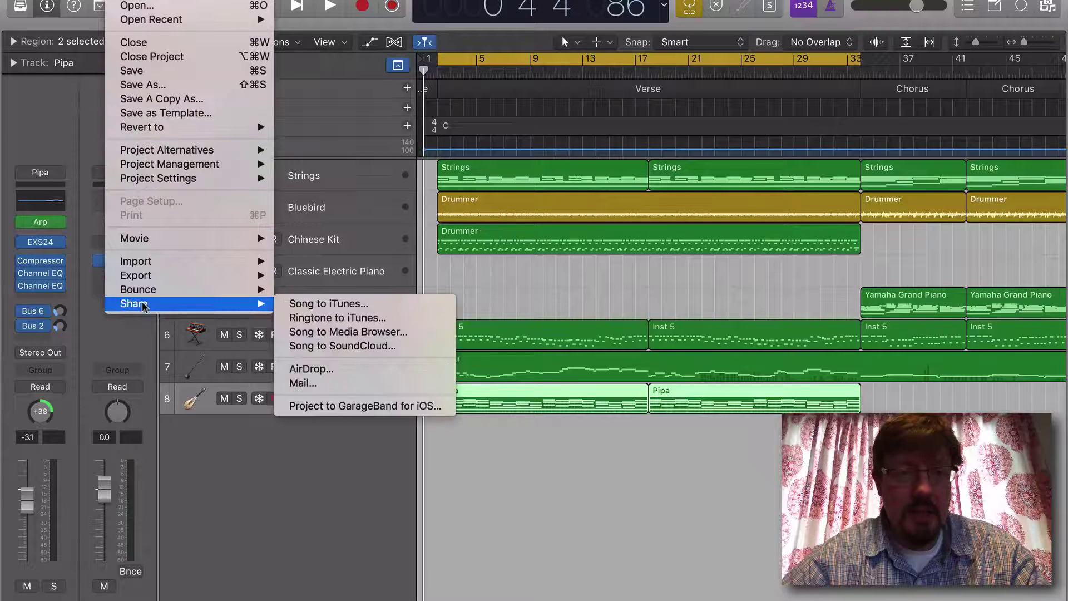
click(362, 405)
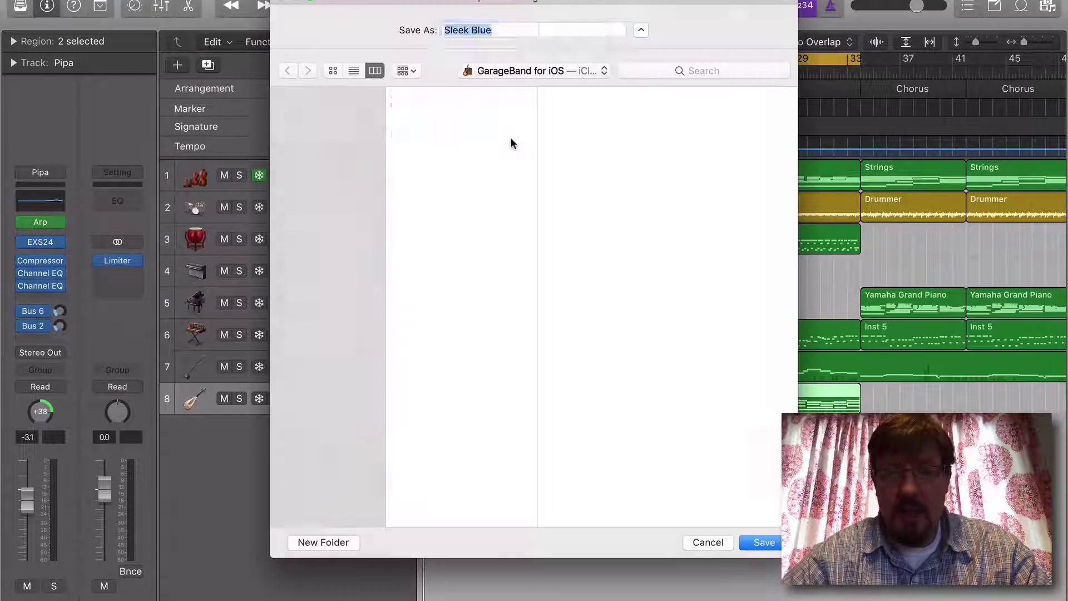
text(TEs)
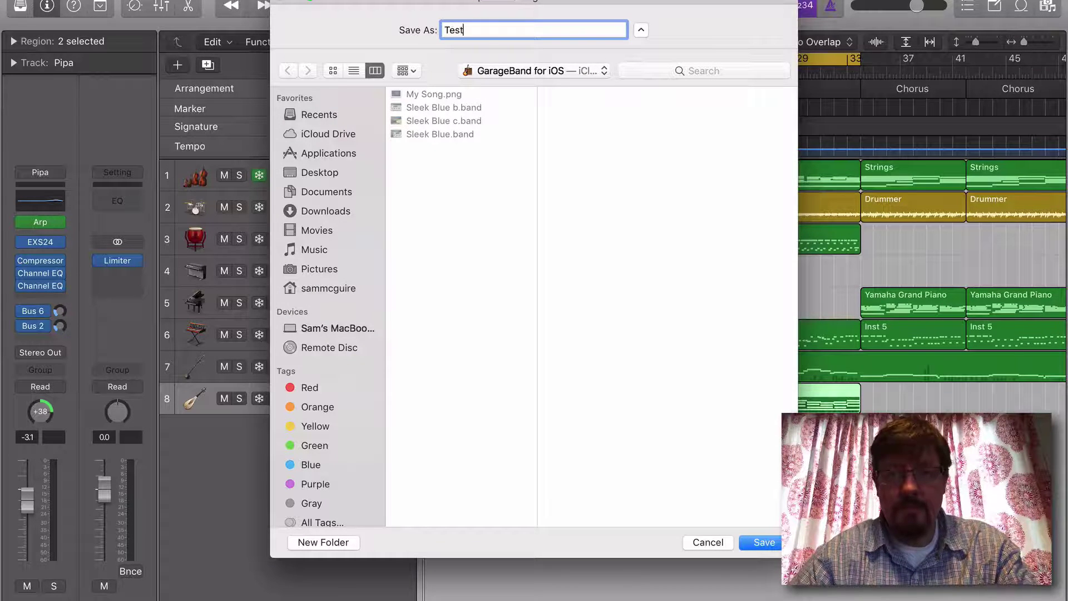
key(Return)
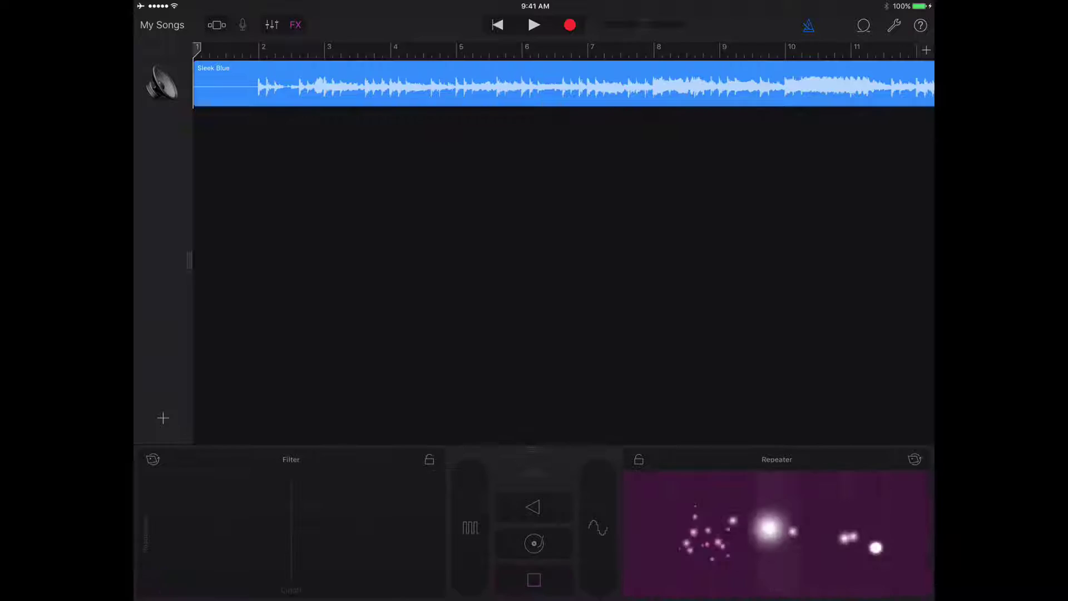
Step: Preview the Repeater, Filter and slider remix effects, then start recording the FX performance
click(313, 485)
click(597, 565)
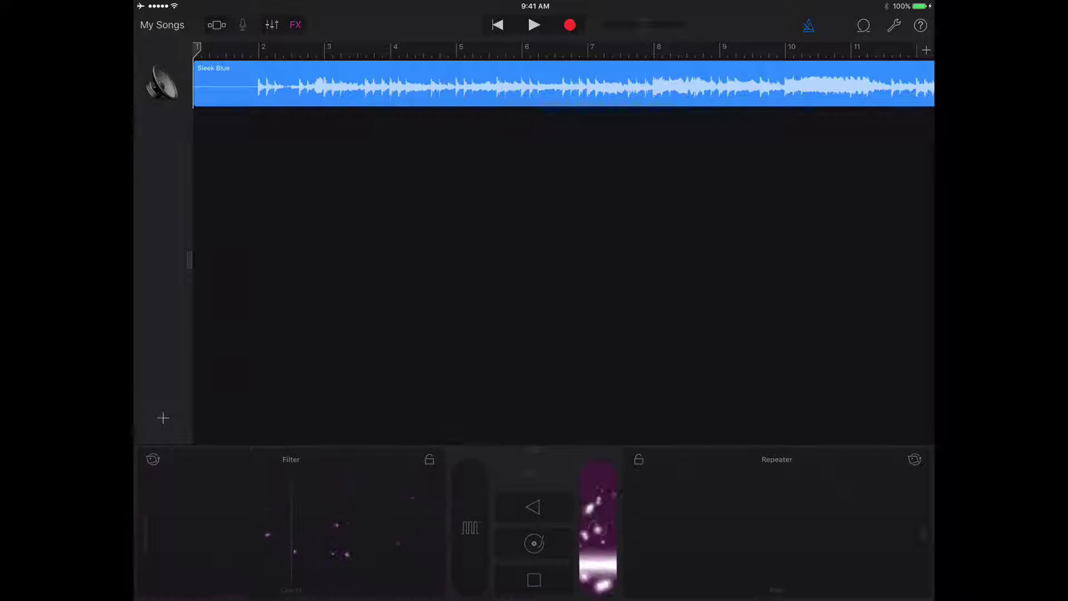
drag(471, 573, 471, 489)
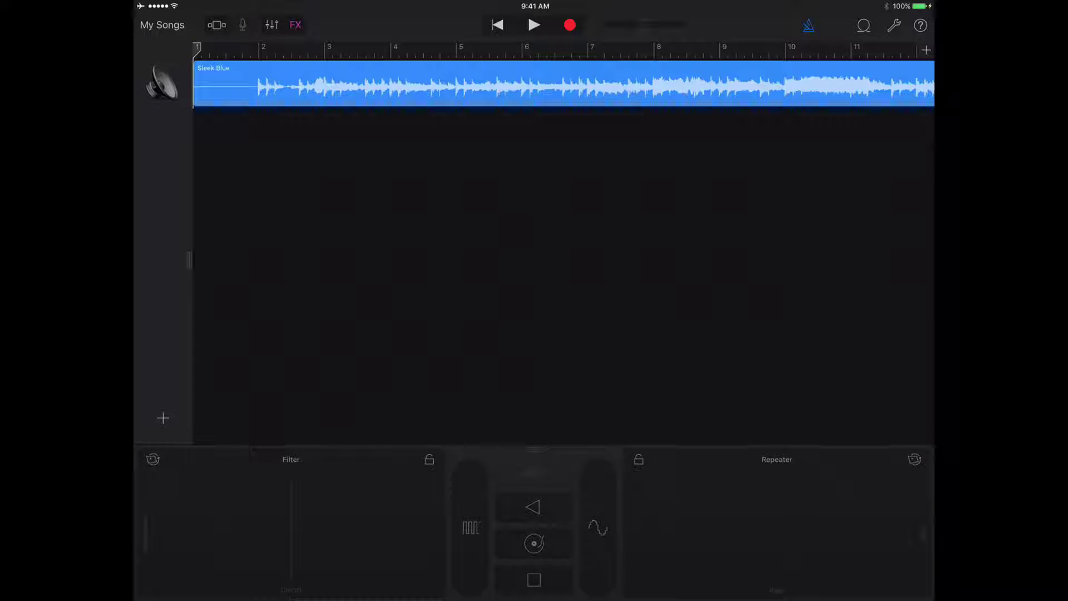
click(570, 25)
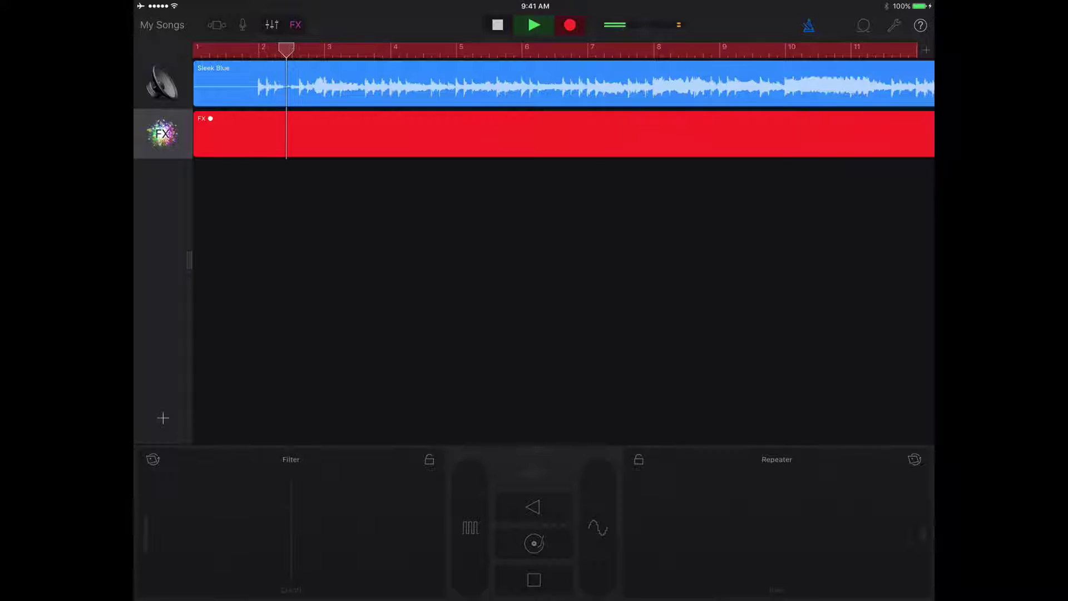
Step: Perform remix effects, including Repeater and Filter sweeps, during the recording pass
click(598, 548)
click(470, 548)
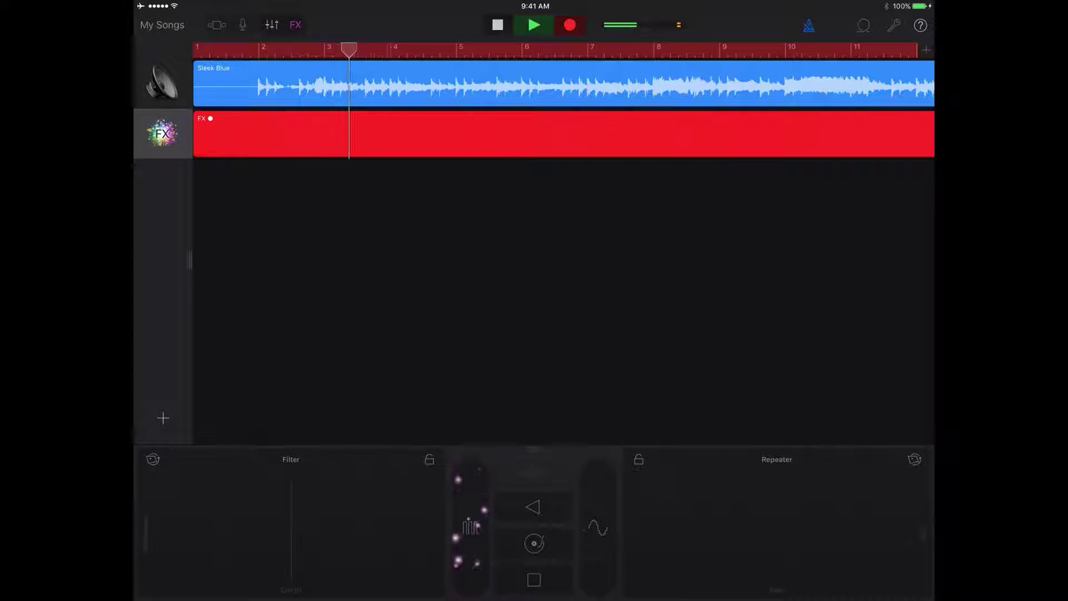
mouse_move(717, 525)
mouse_down()
mouse_move(841, 508)
mouse_move(729, 537)
mouse_up()
drag(201, 536, 264, 523)
Step: Add reverse, scratch and tape-stop effects, then save the song back to My Songs
click(533, 507)
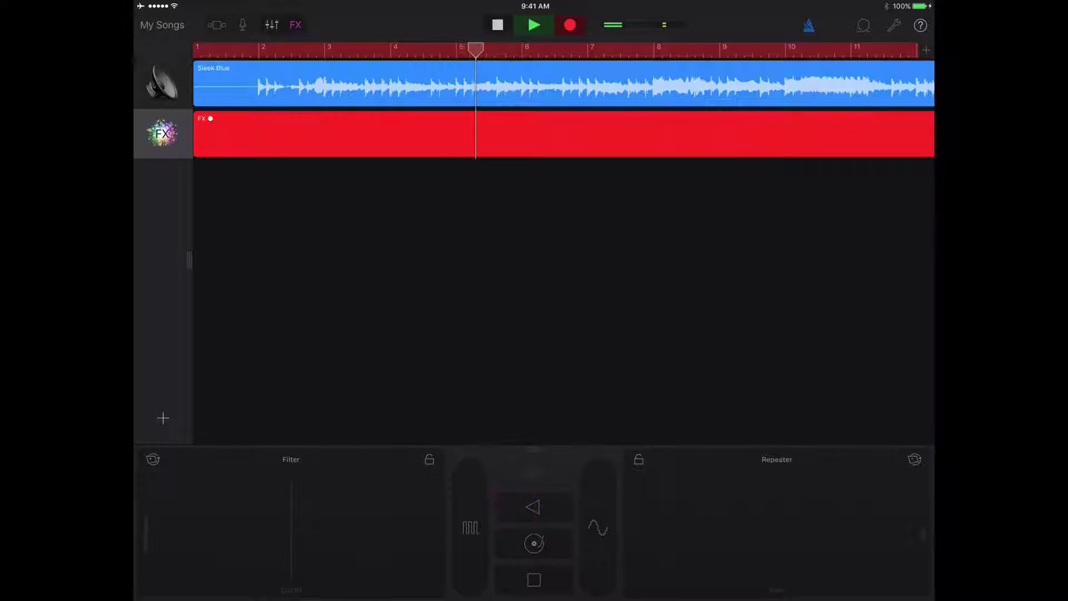
click(534, 543)
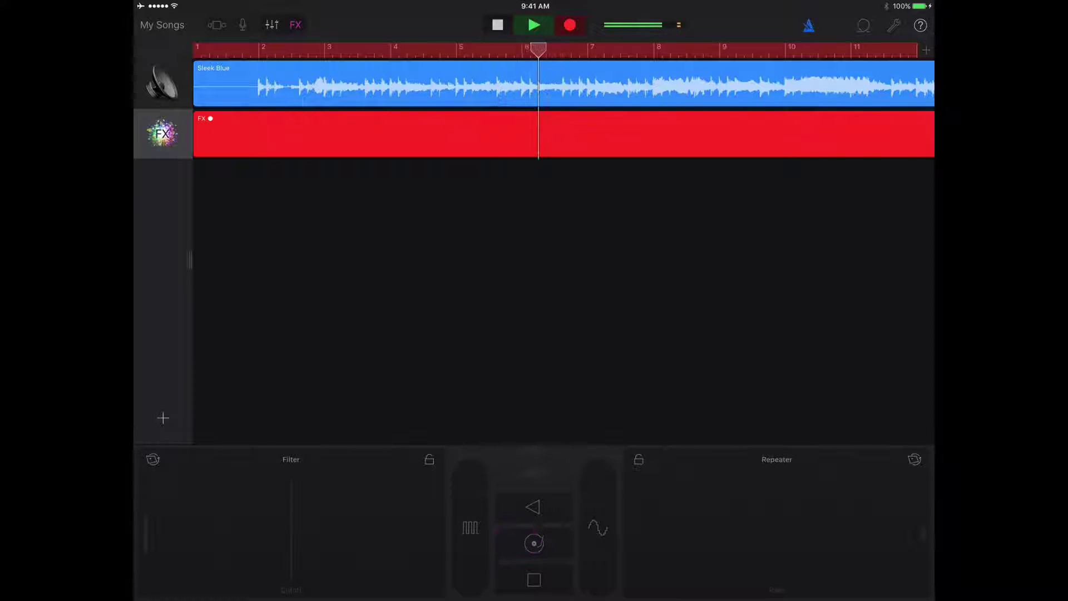
click(534, 543)
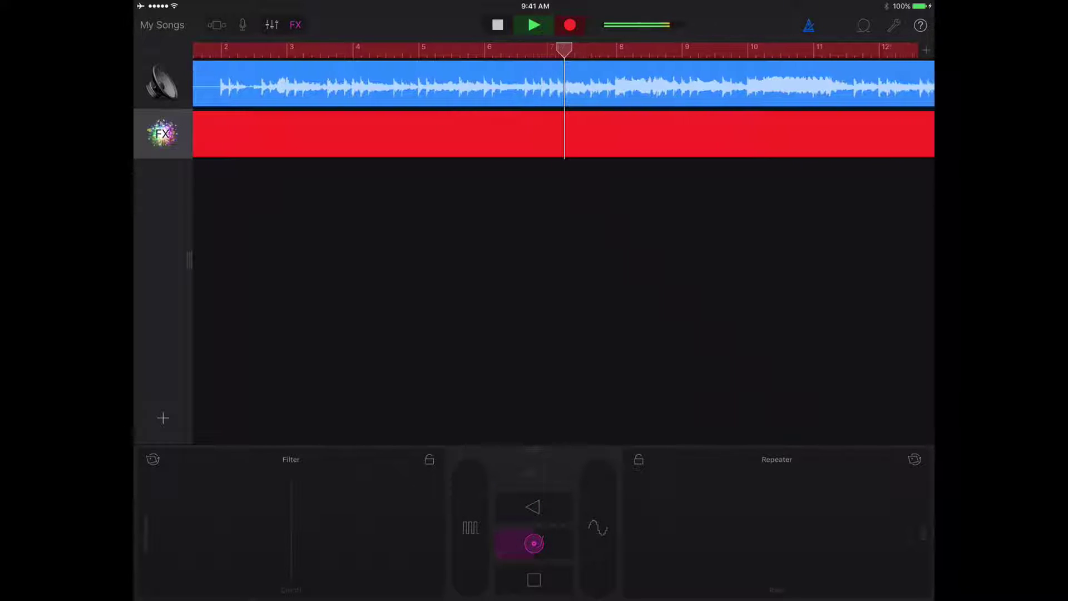
click(534, 579)
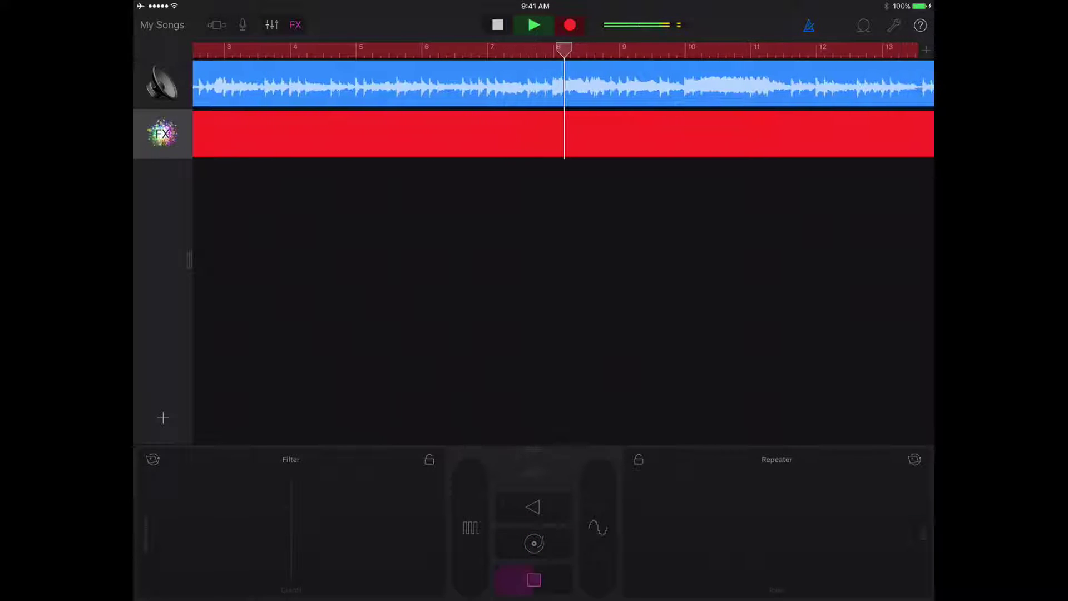
click(534, 543)
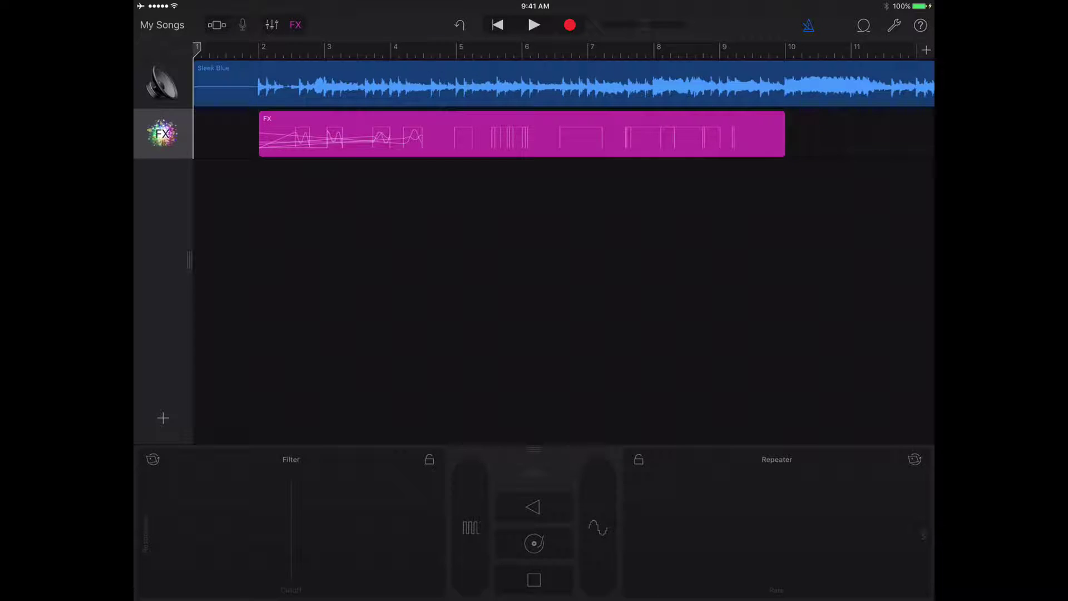
click(162, 25)
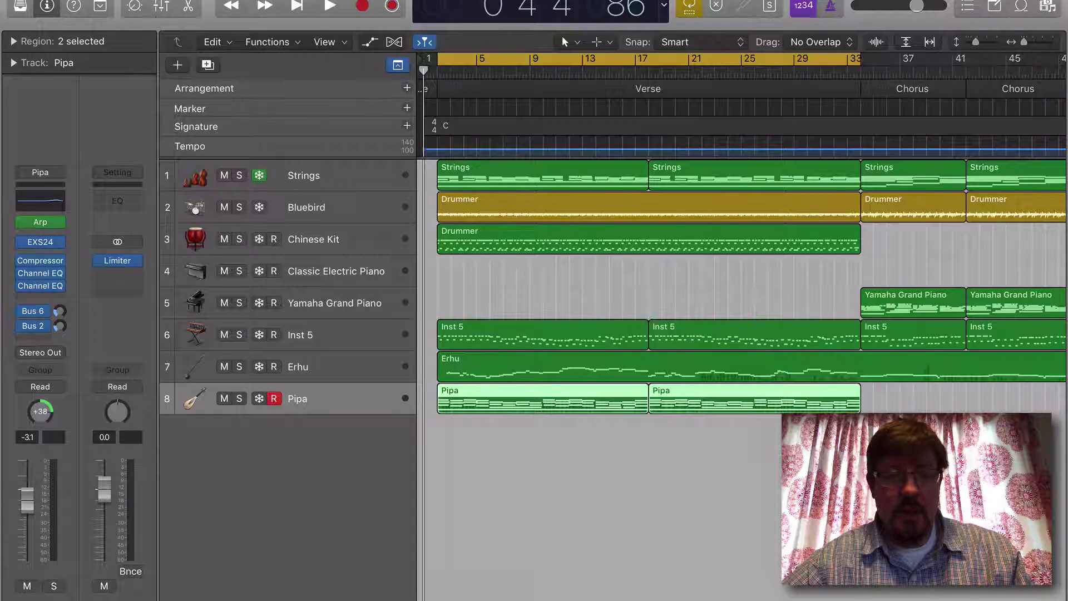
Step: Reopen Sleek Blue, import the GarageBand changes, and dismiss the plug-in license warning
key(super+w)
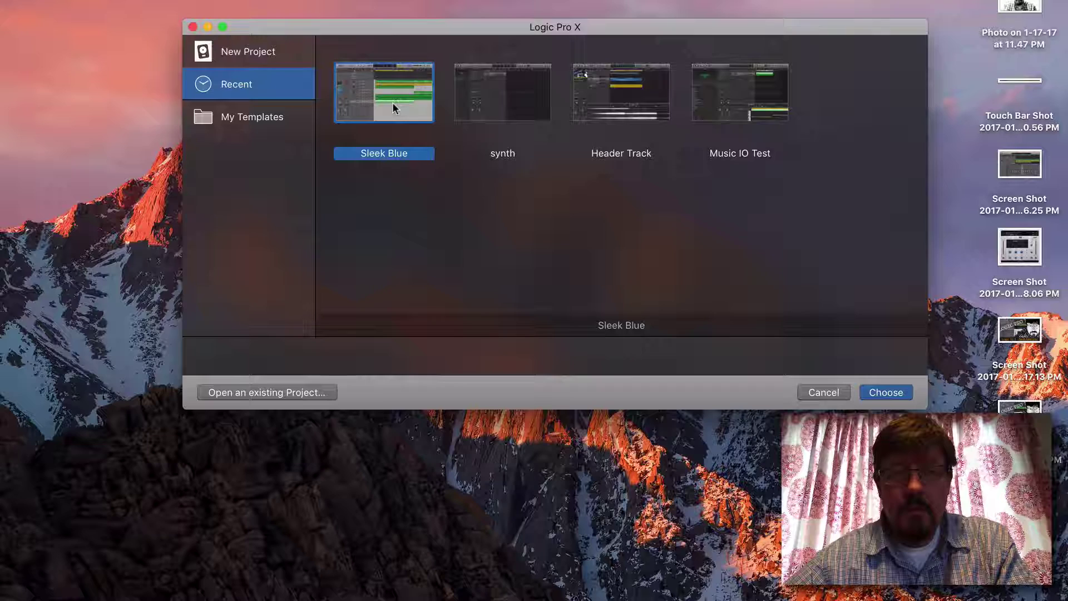
double_click(392, 102)
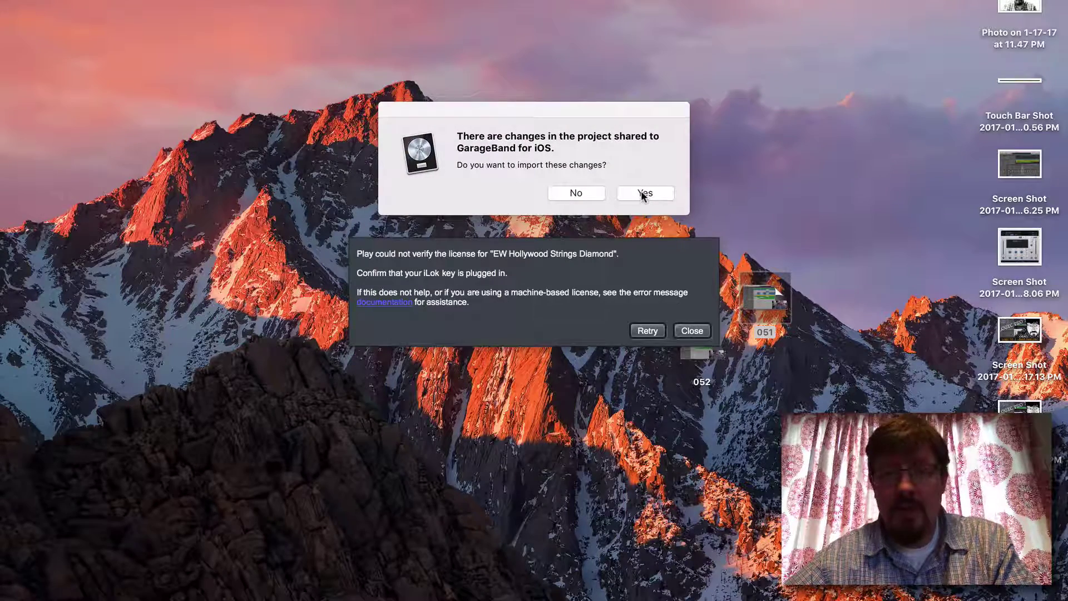
click(644, 194)
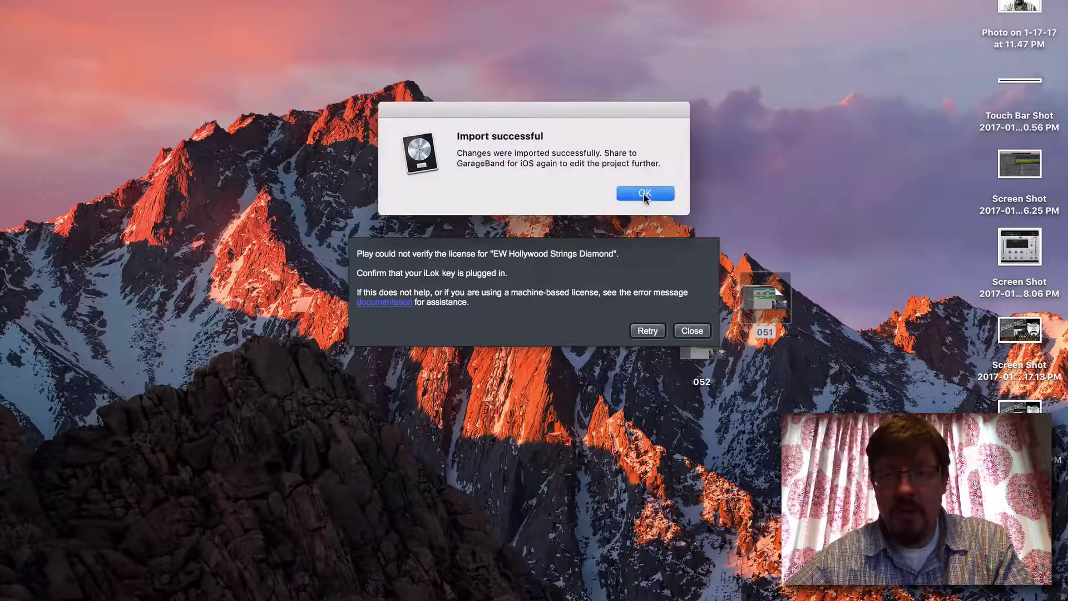
click(643, 195)
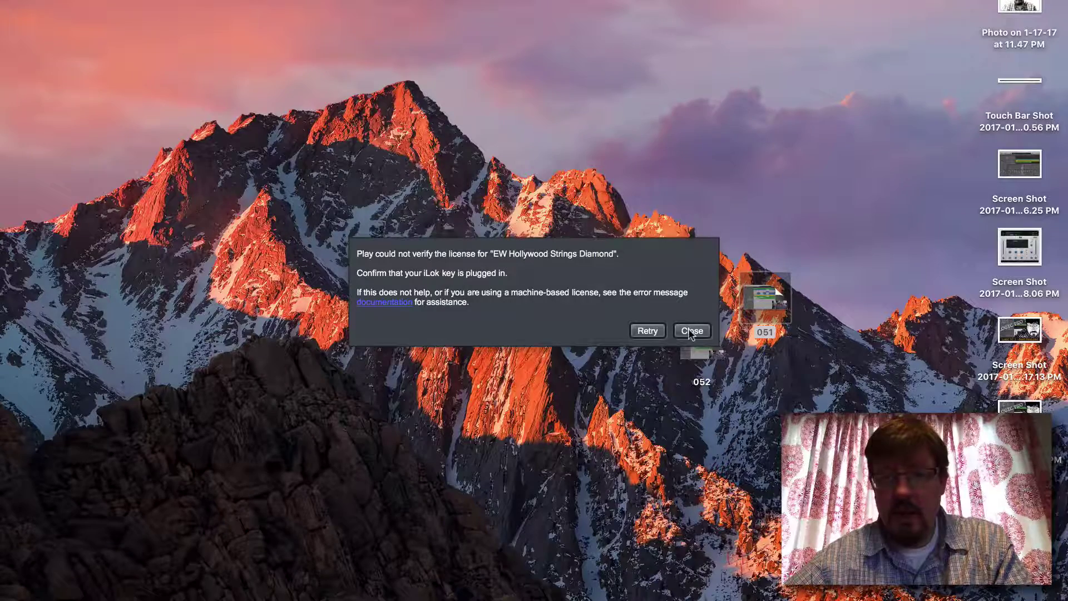
click(691, 331)
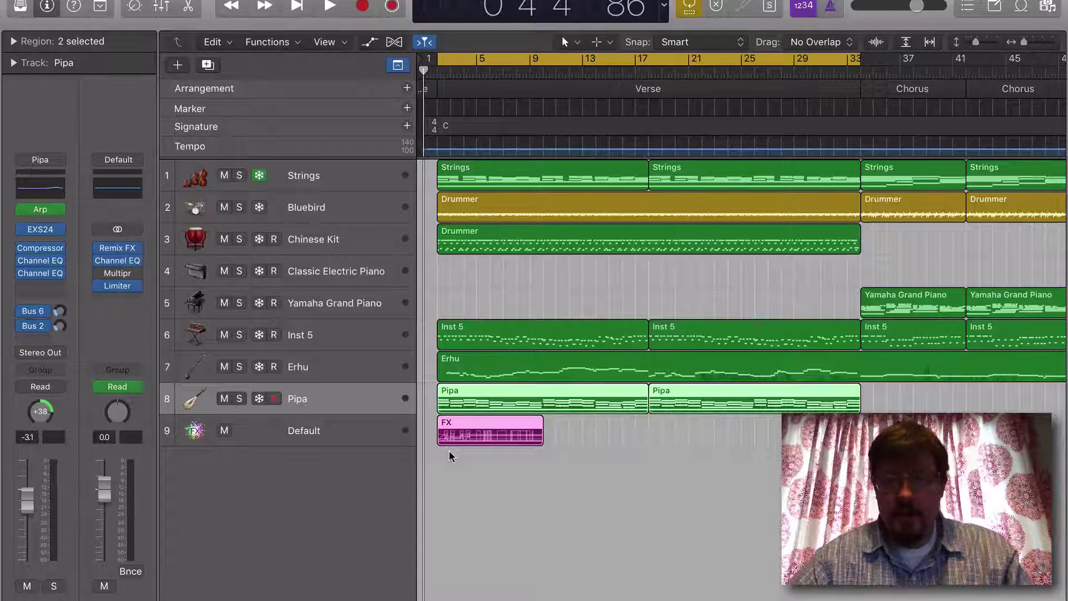
key(c)
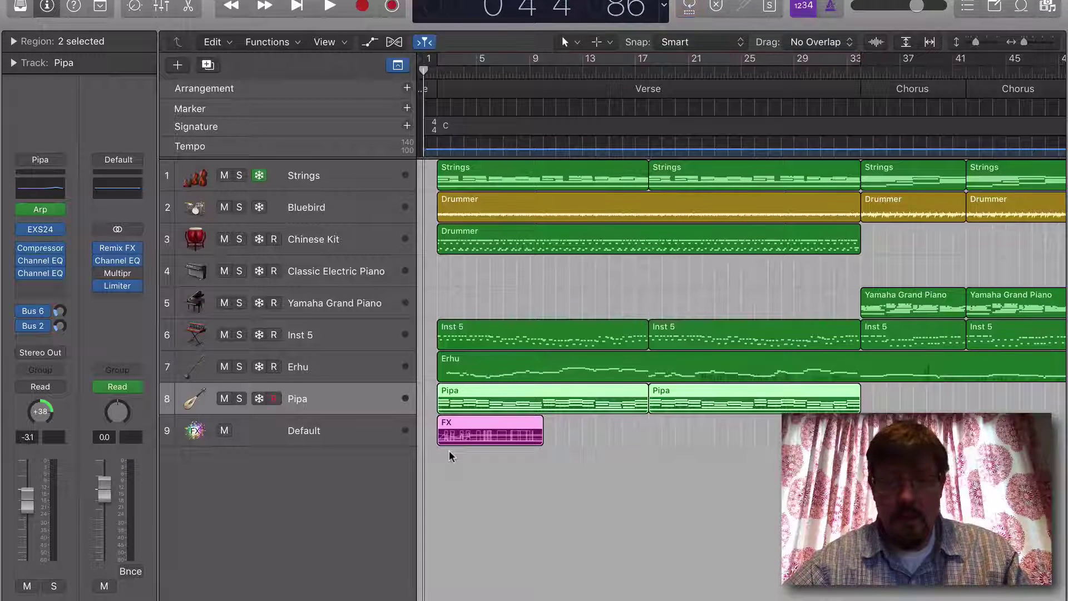
key(c)
key(space)
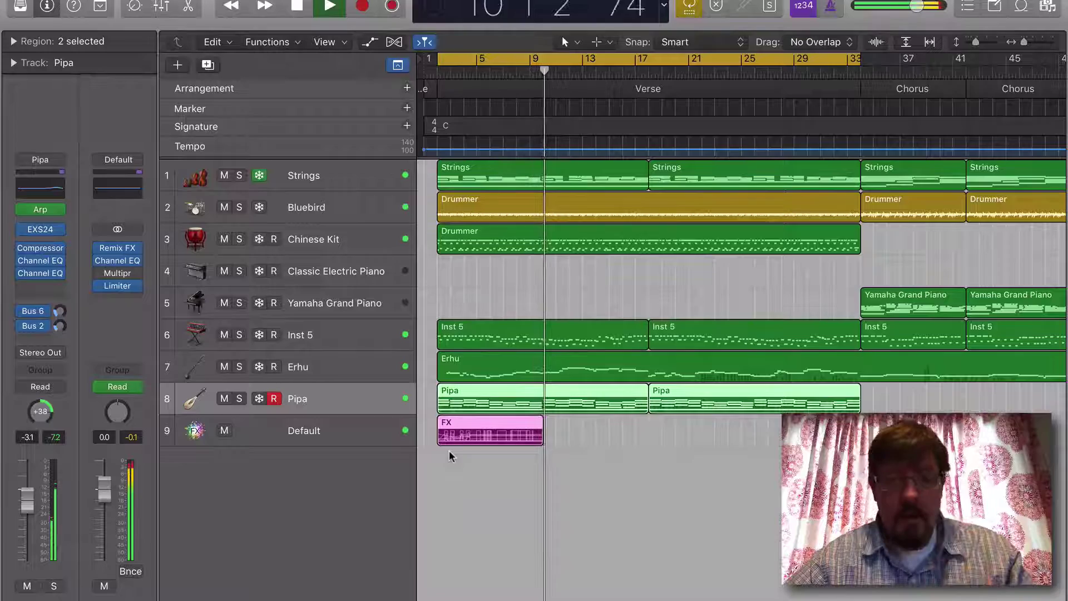
key(space)
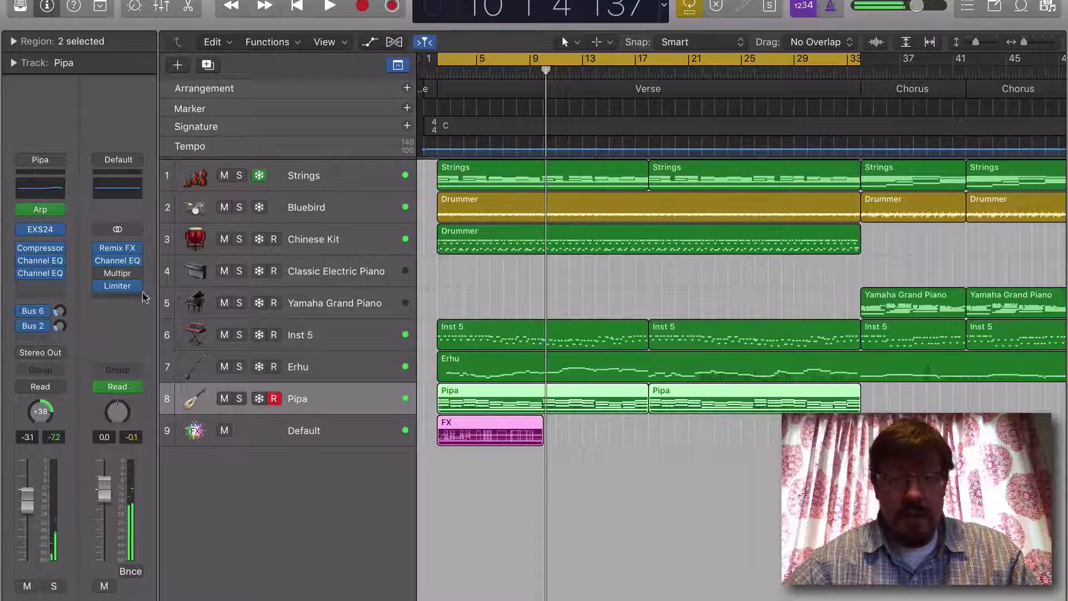
click(322, 432)
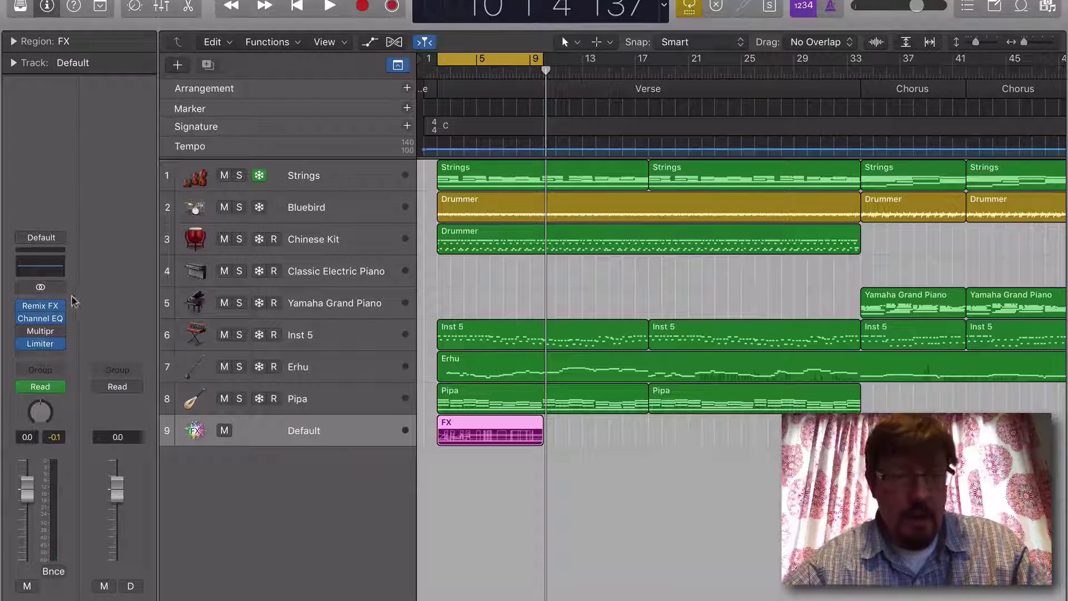
click(44, 307)
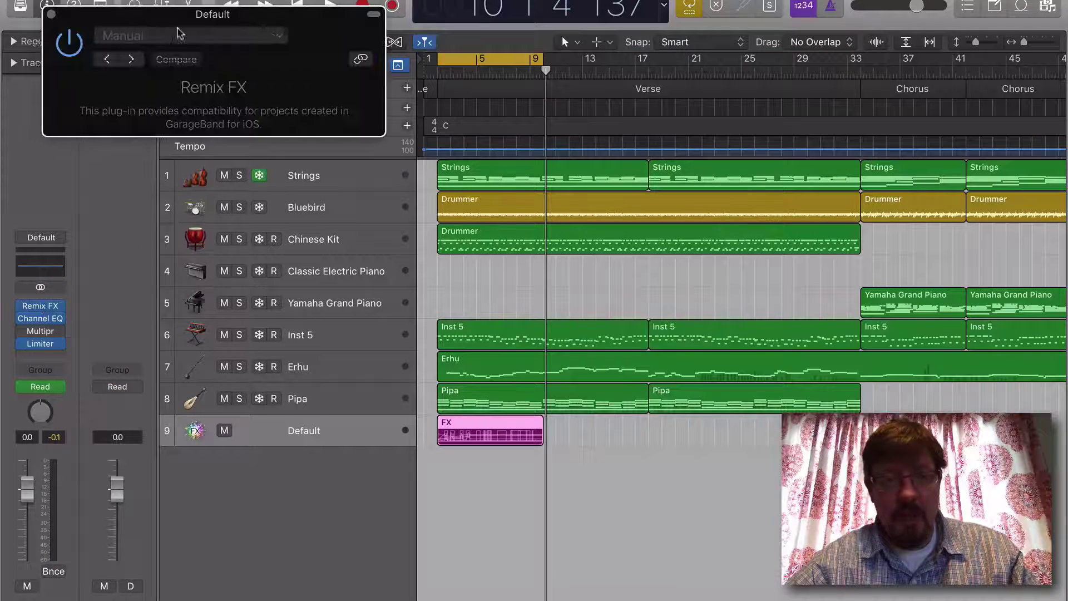
drag(149, 18, 286, 114)
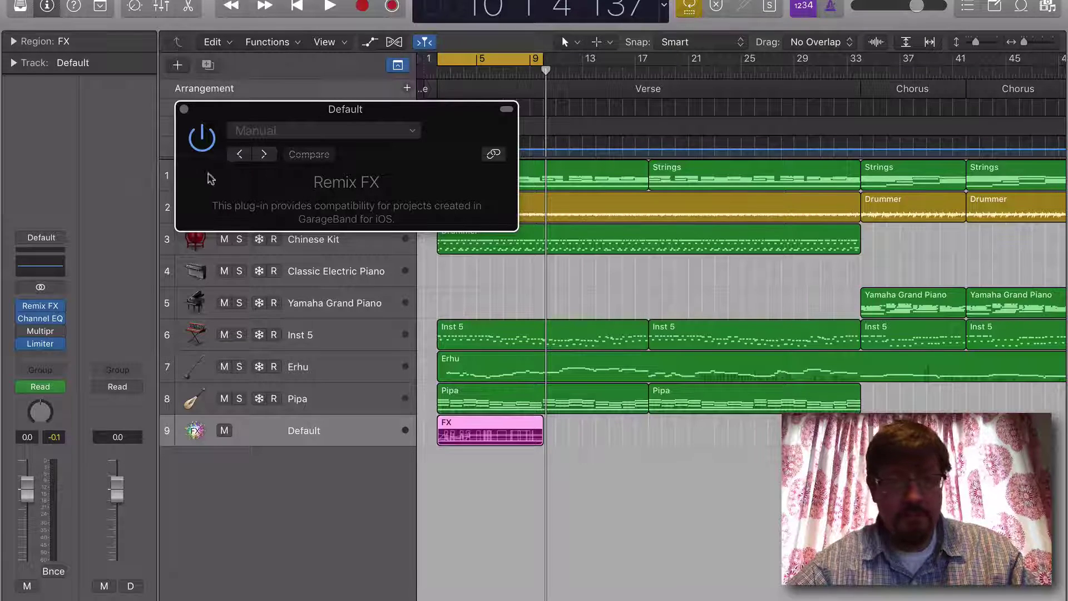
click(184, 109)
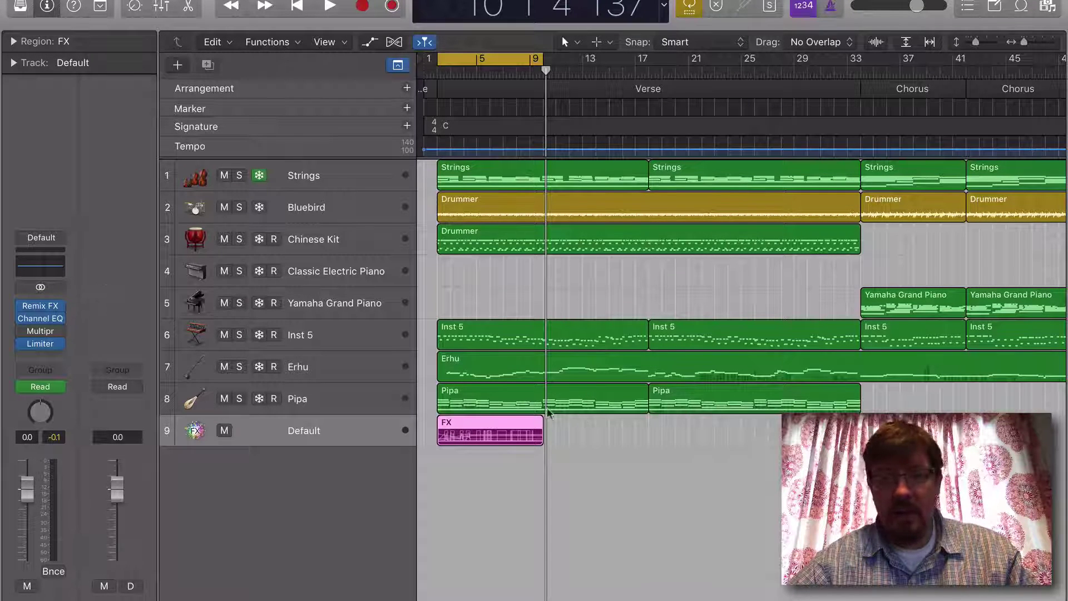
mouse_move(518, 430)
mouse_down()
mouse_move(570, 430)
mouse_move(517, 431)
mouse_up()
Step: Open the FX region in the Piano Roll briefly, then close the editor again
double_click(490, 433)
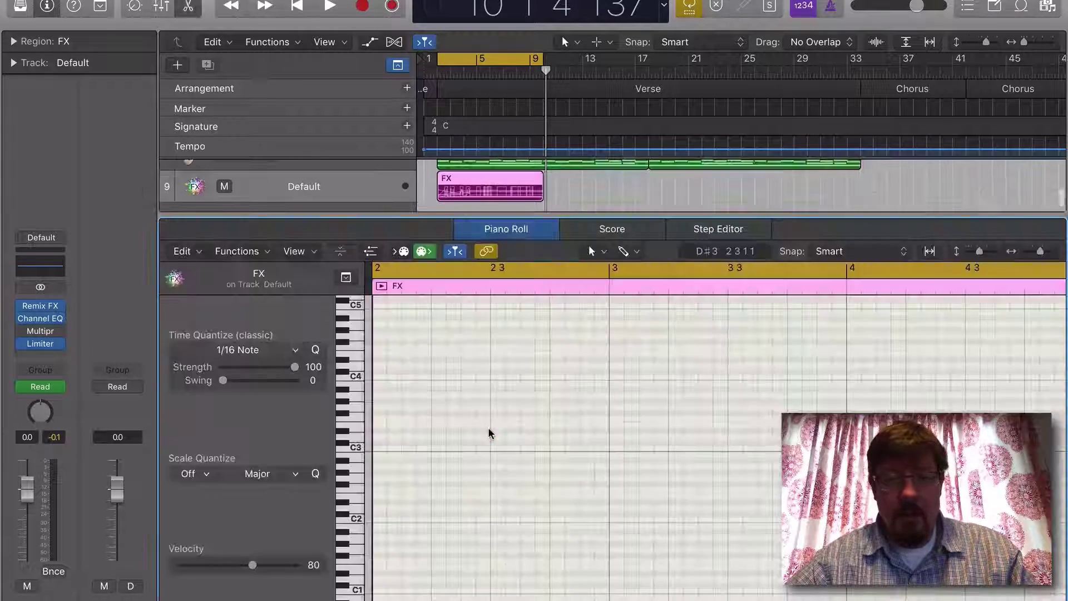
scroll(486, 405, up, 15)
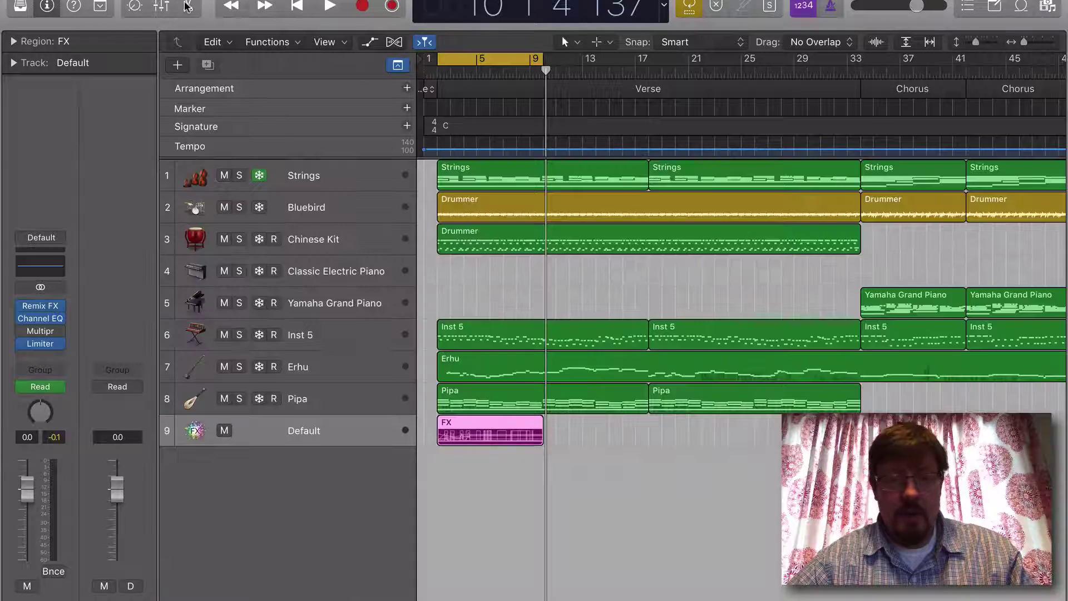
key(e)
Step: Check the Default track's automation parameters without changes, then reopen the FX region in the Piano Roll
click(370, 41)
scroll(344, 556, down, 1)
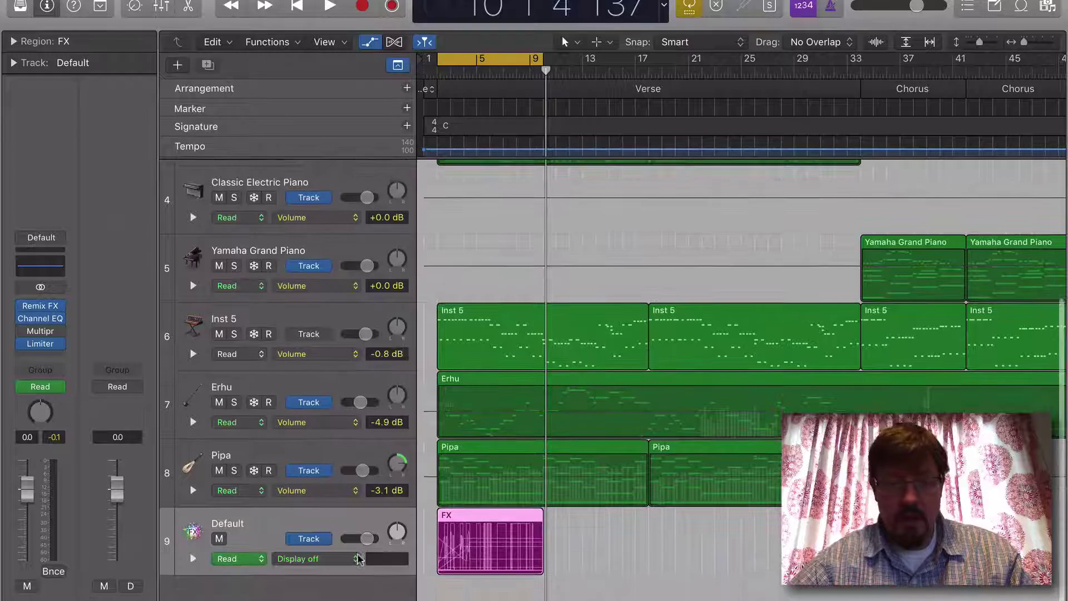
click(344, 560)
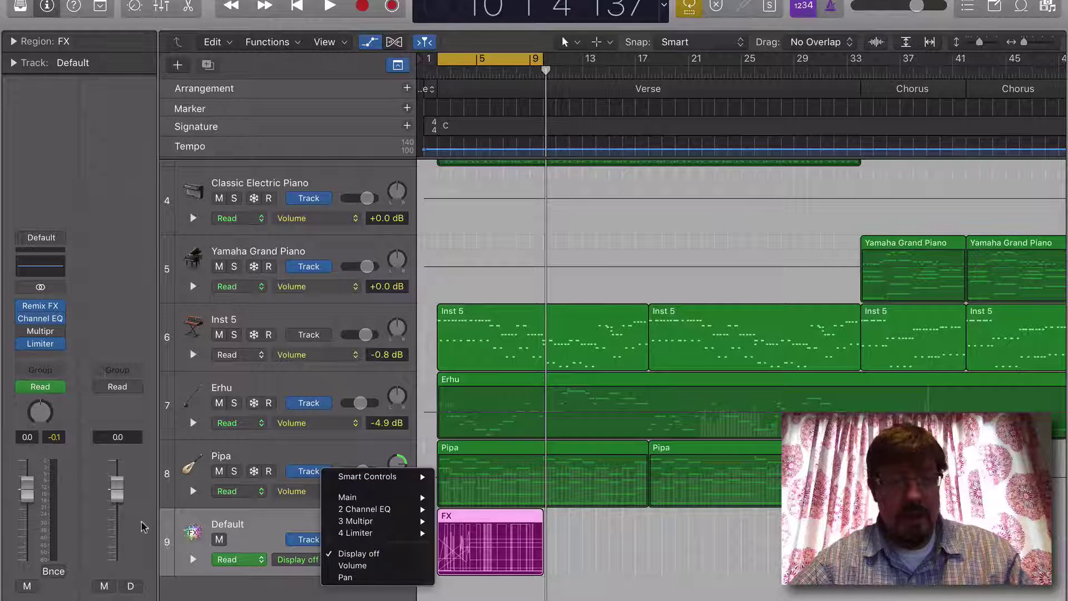
click(277, 587)
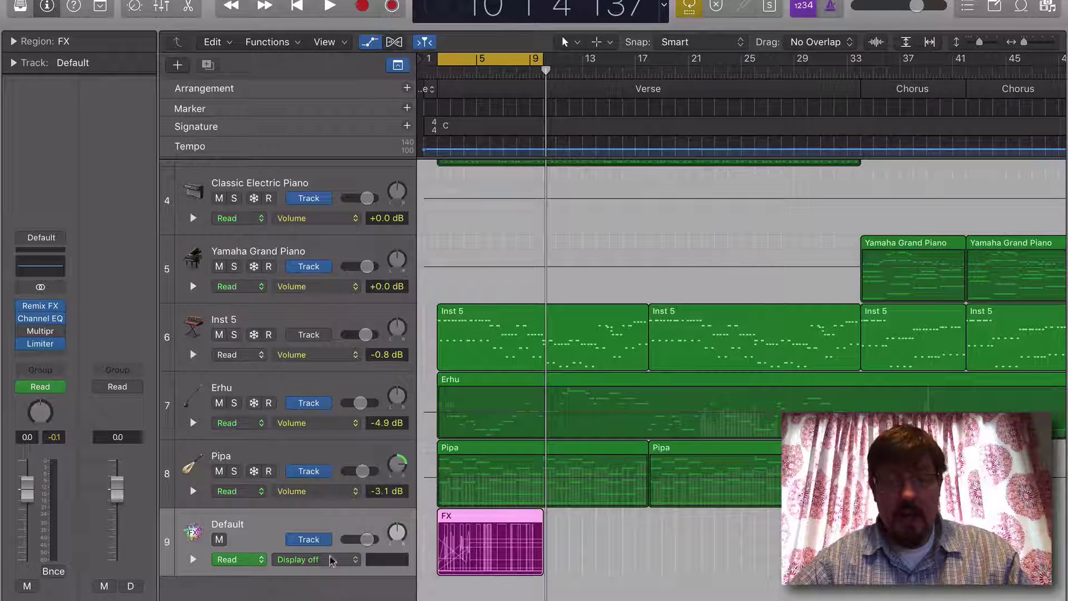
double_click(489, 526)
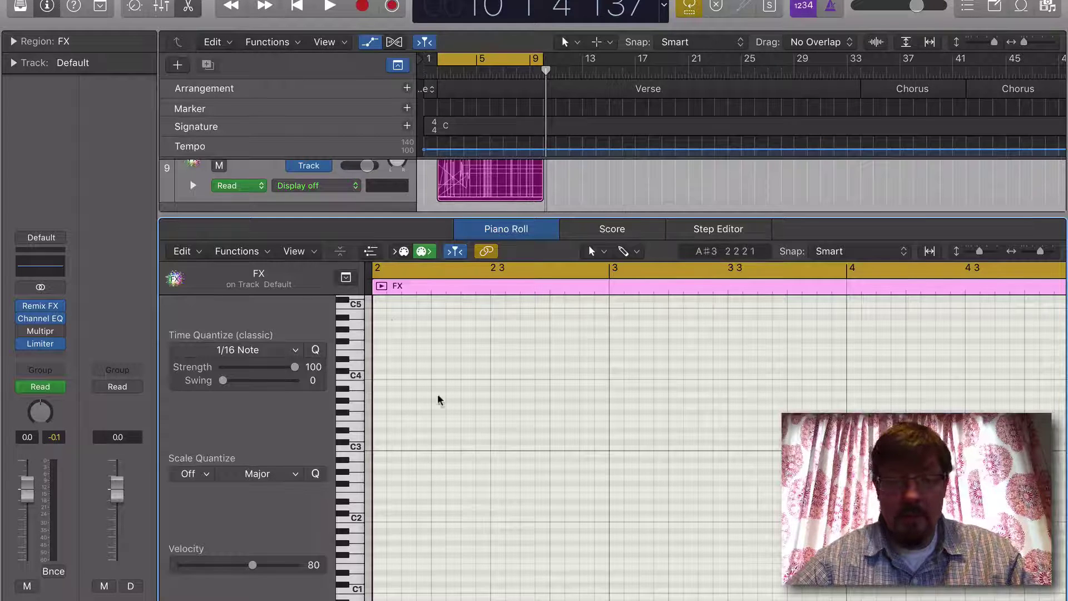
Step: Turn on MIDI Draw and pick the controller lane showing the Gater Rate curve
click(372, 251)
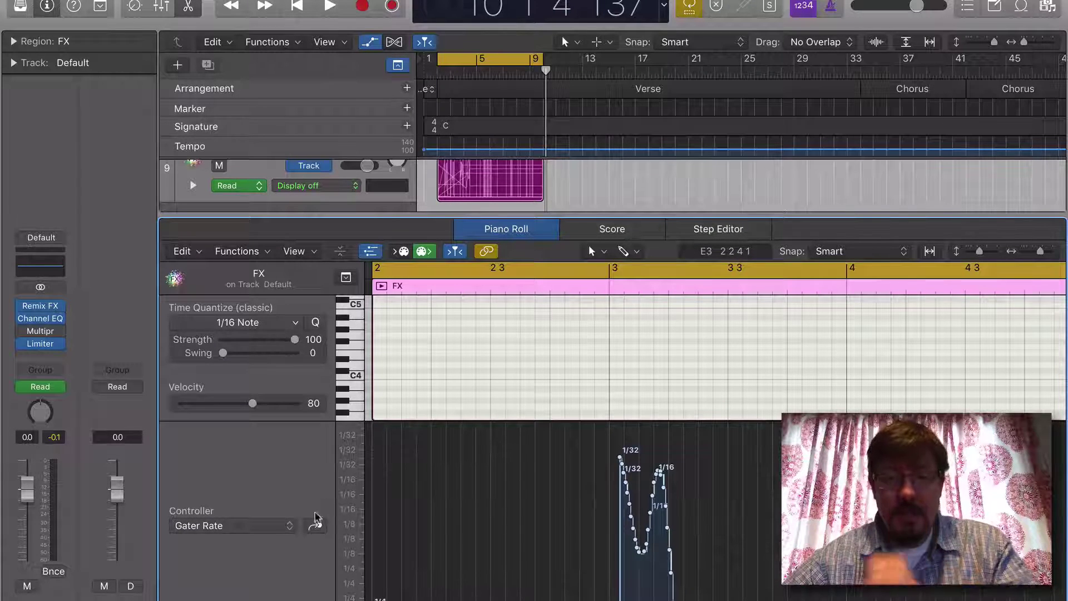
click(275, 526)
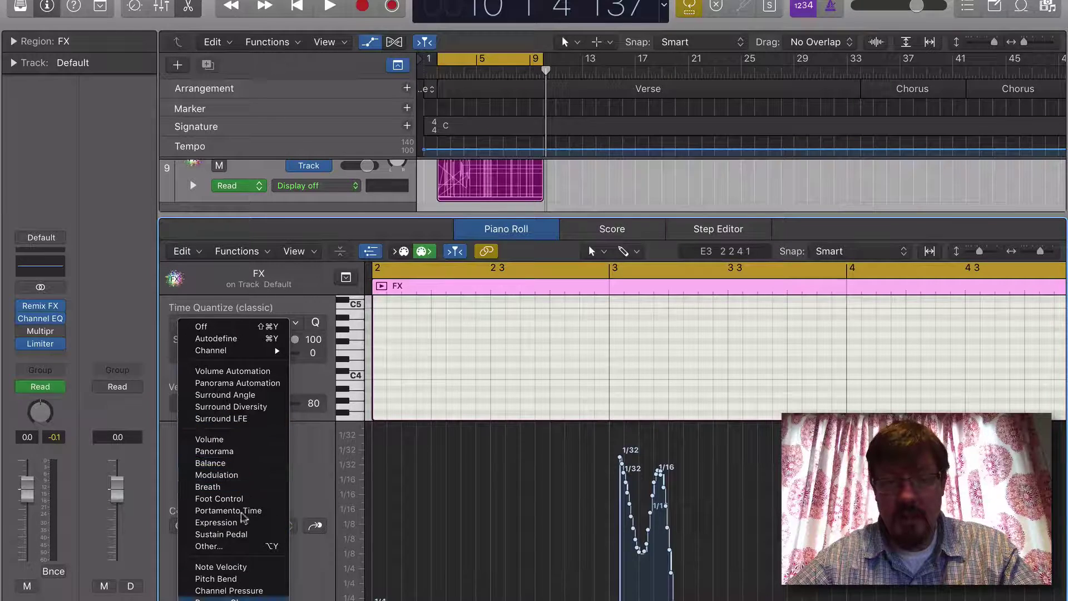
click(228, 548)
scroll(420, 325, down, 10)
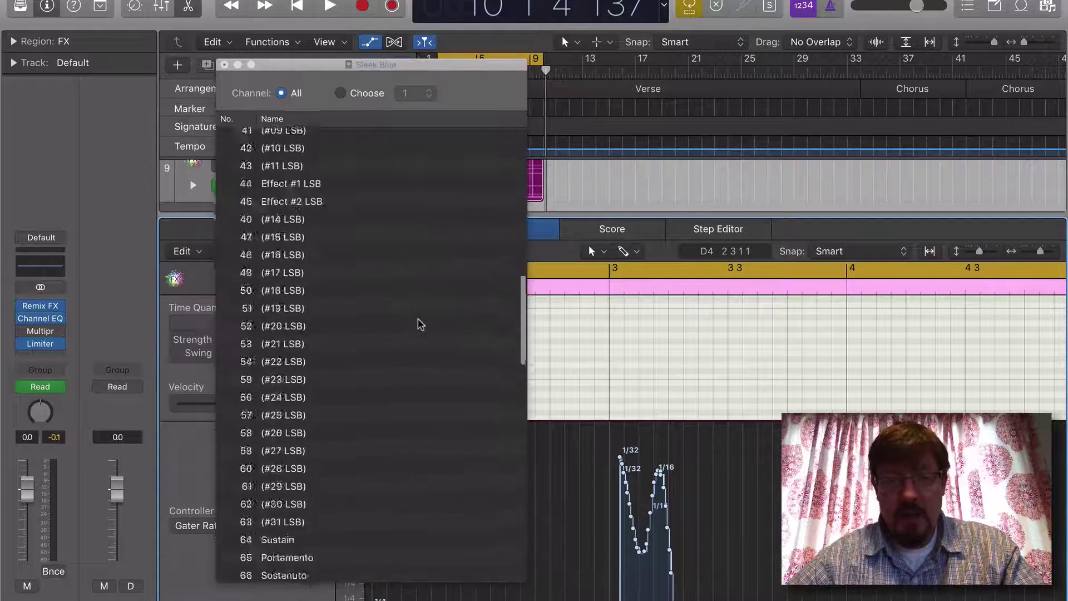
scroll(420, 324, down, 10)
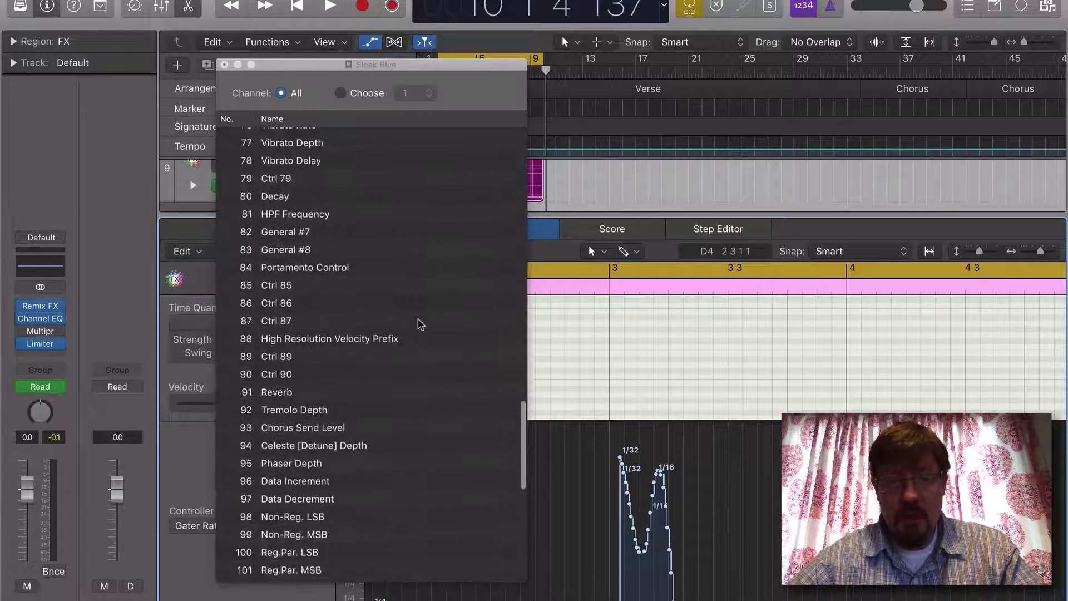
scroll(420, 324, down, 6)
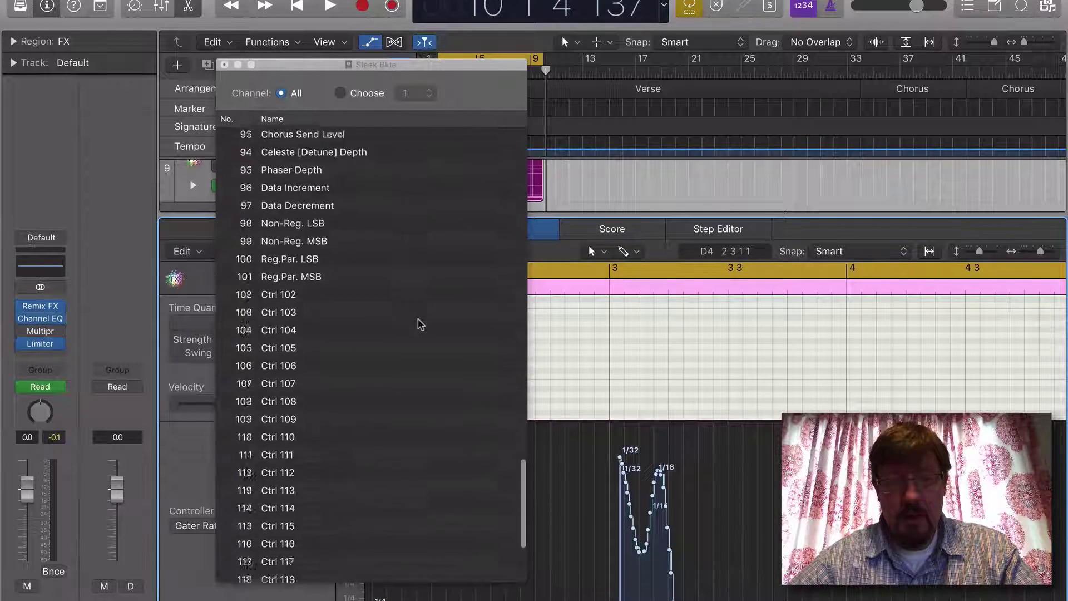
scroll(420, 324, down, 3)
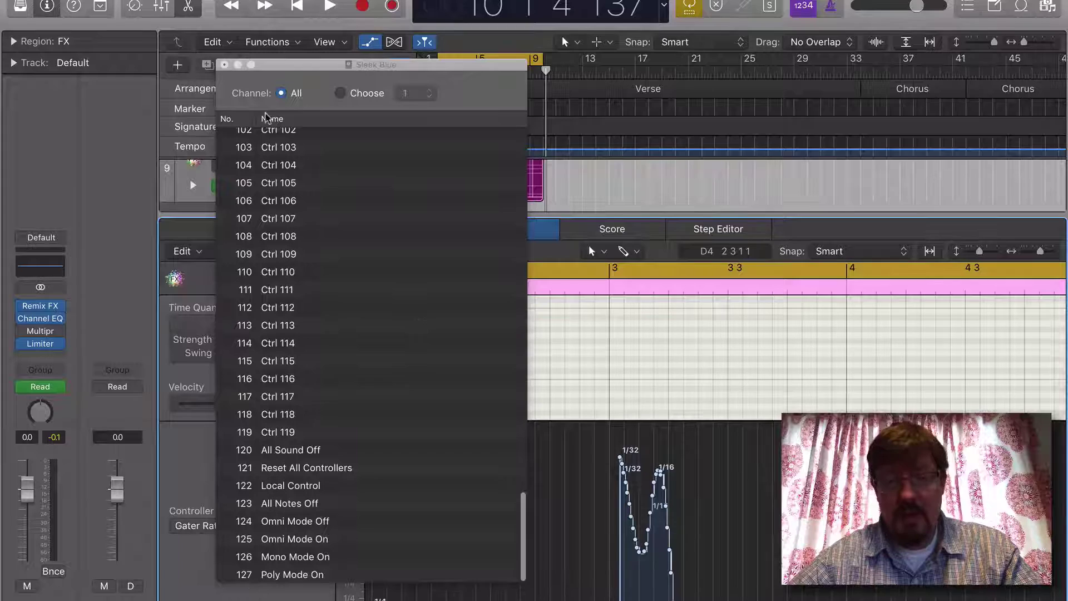
click(224, 66)
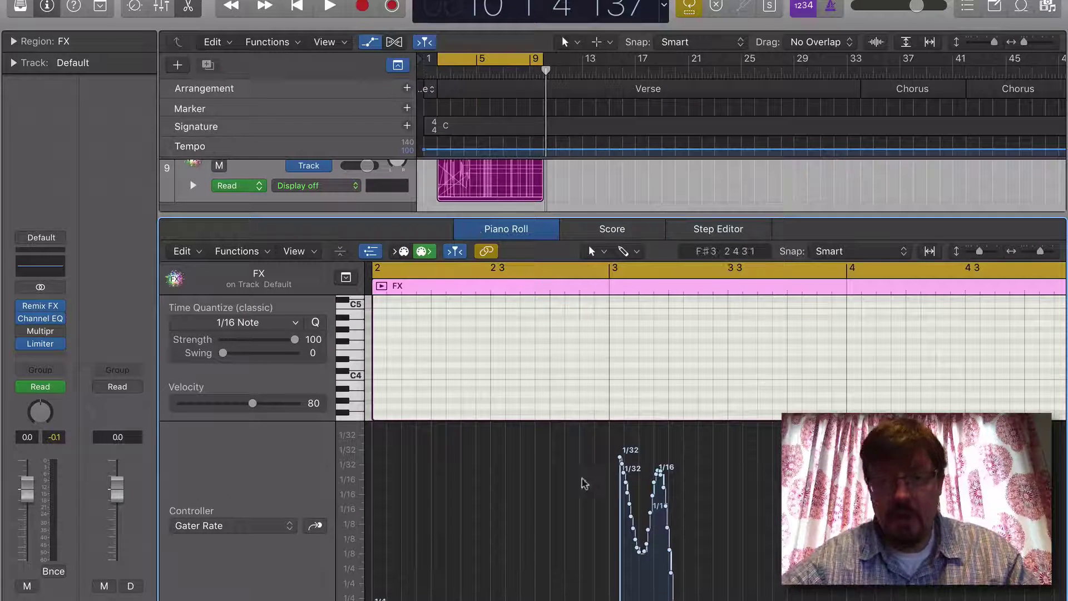
click(315, 527)
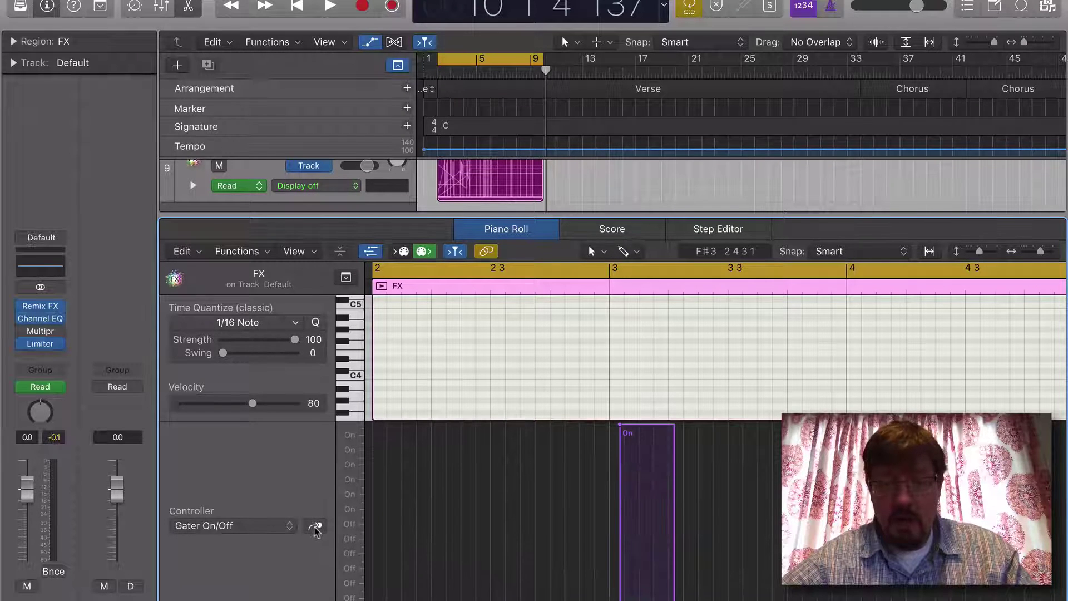
click(315, 526)
click(315, 527)
click(315, 527)
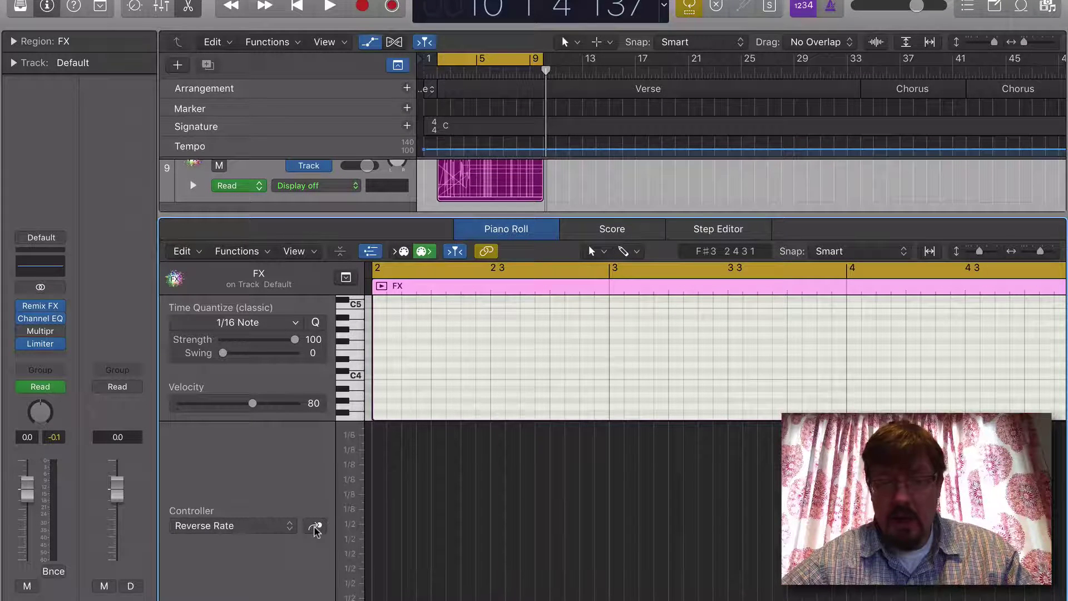
click(315, 527)
click(315, 526)
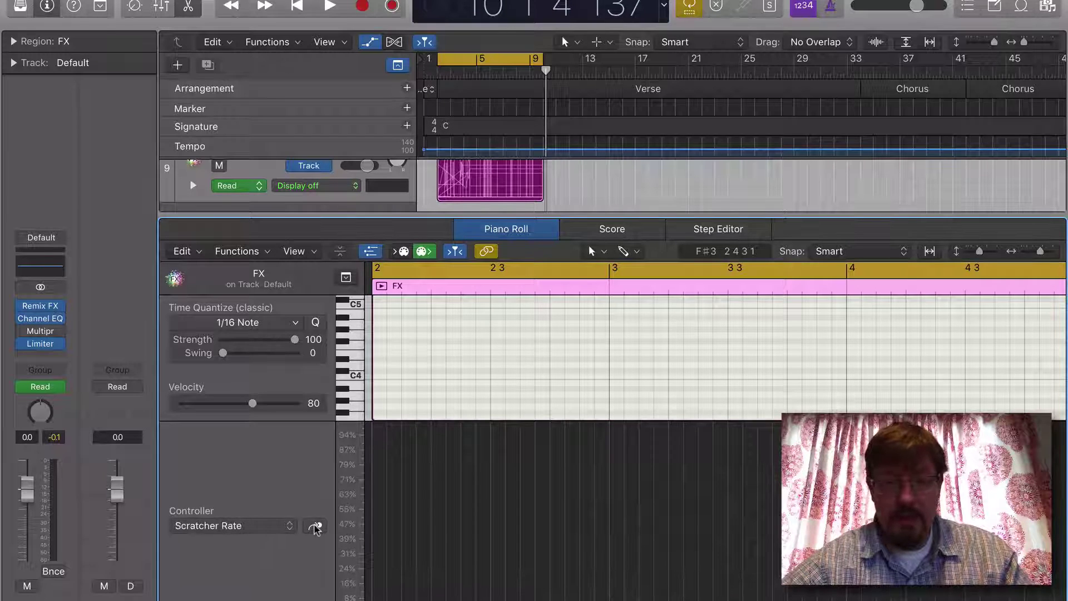
click(315, 527)
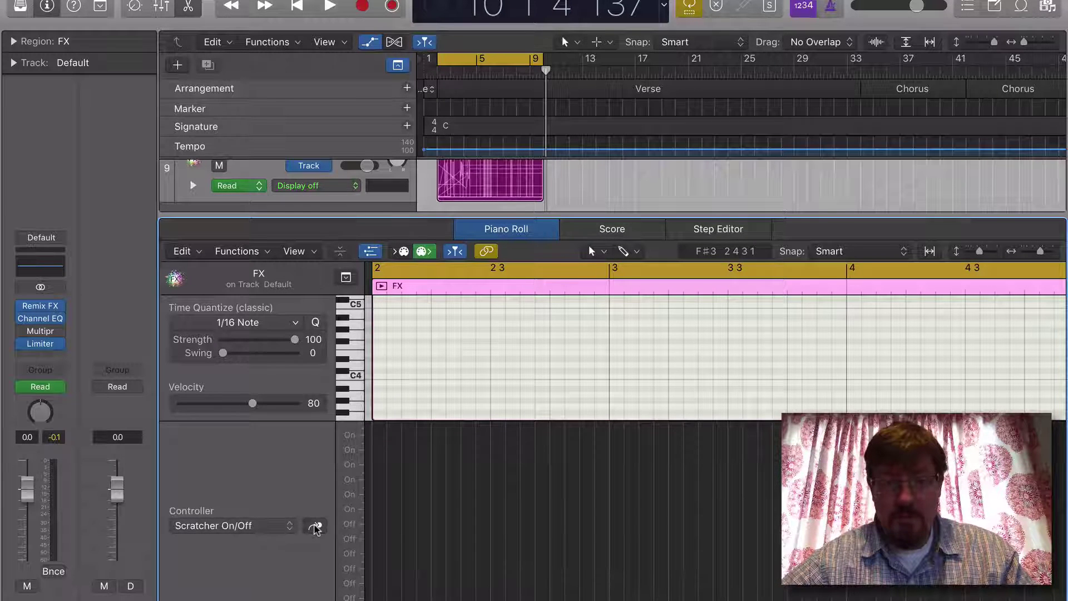
click(315, 527)
click(315, 527)
click(315, 527)
click(315, 527)
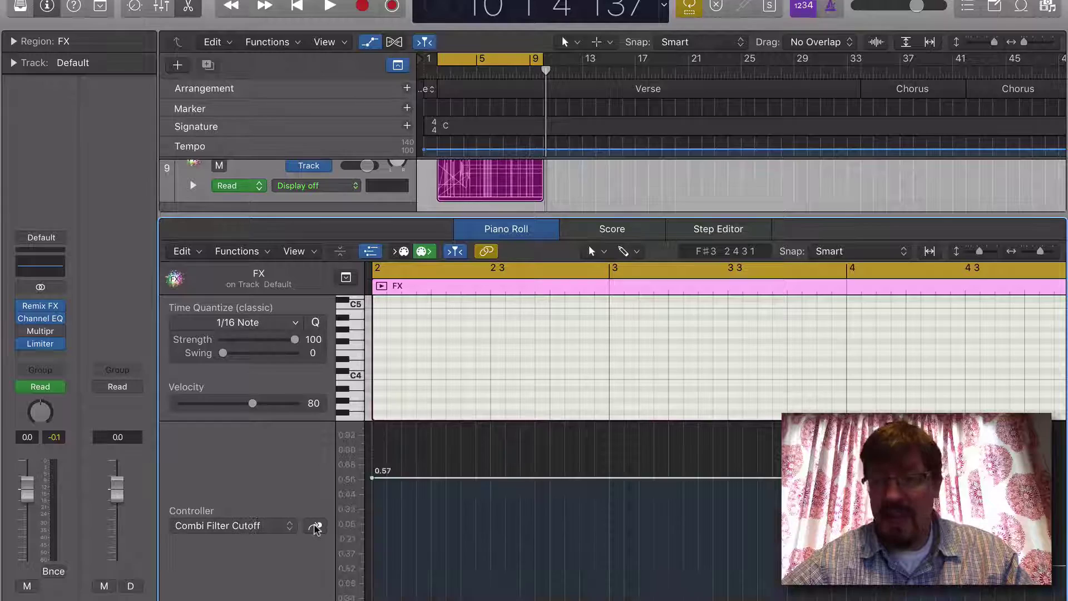
click(315, 527)
click(314, 527)
click(315, 527)
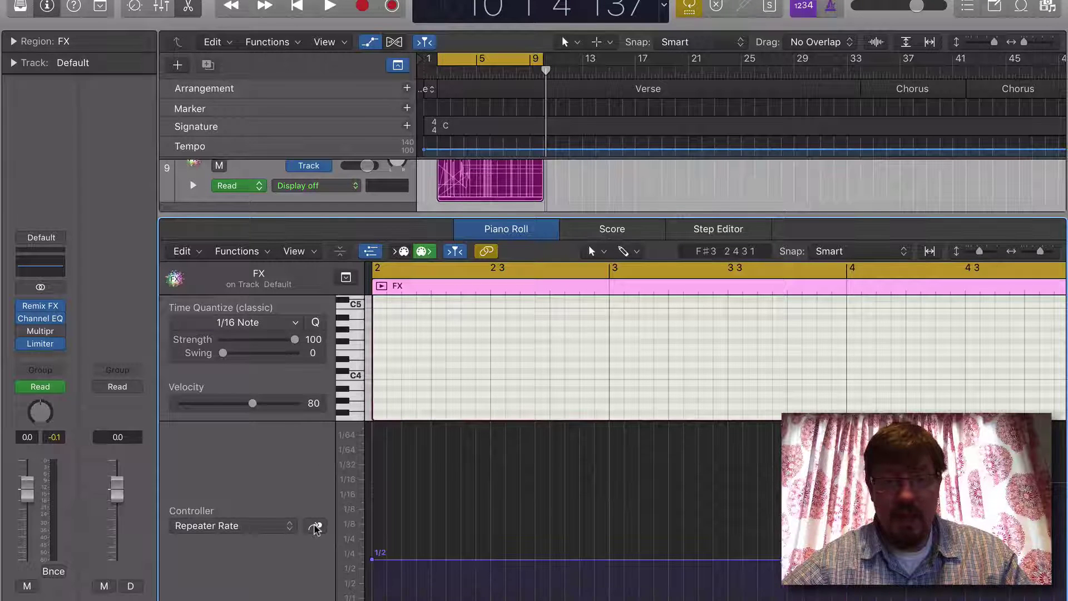
click(315, 527)
click(315, 527)
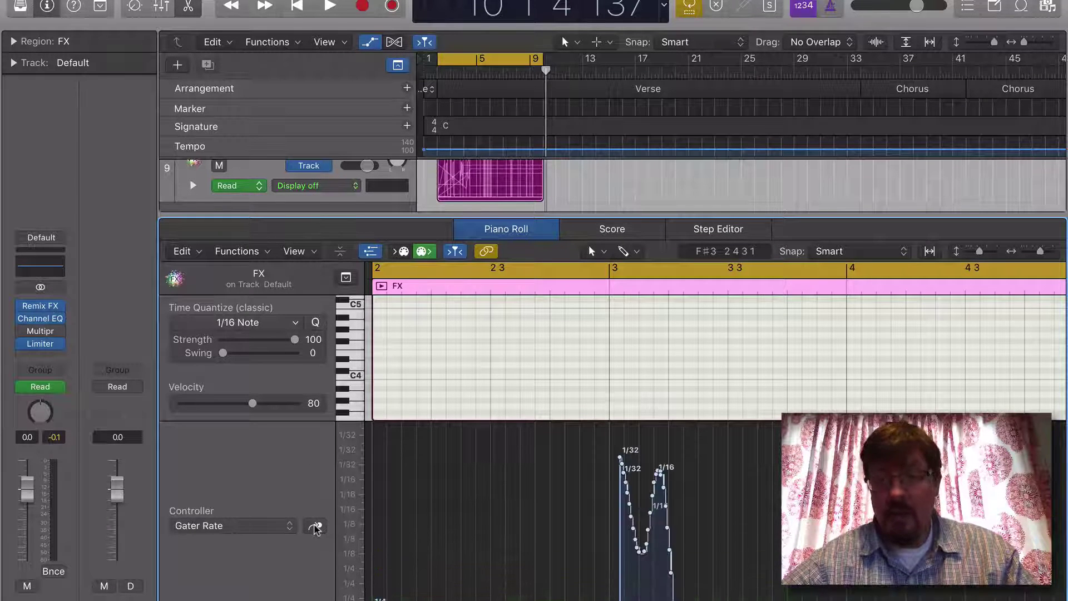
Step: Open and close the Default track's Remix FX plug-in window, then close the Piano Roll
click(40, 309)
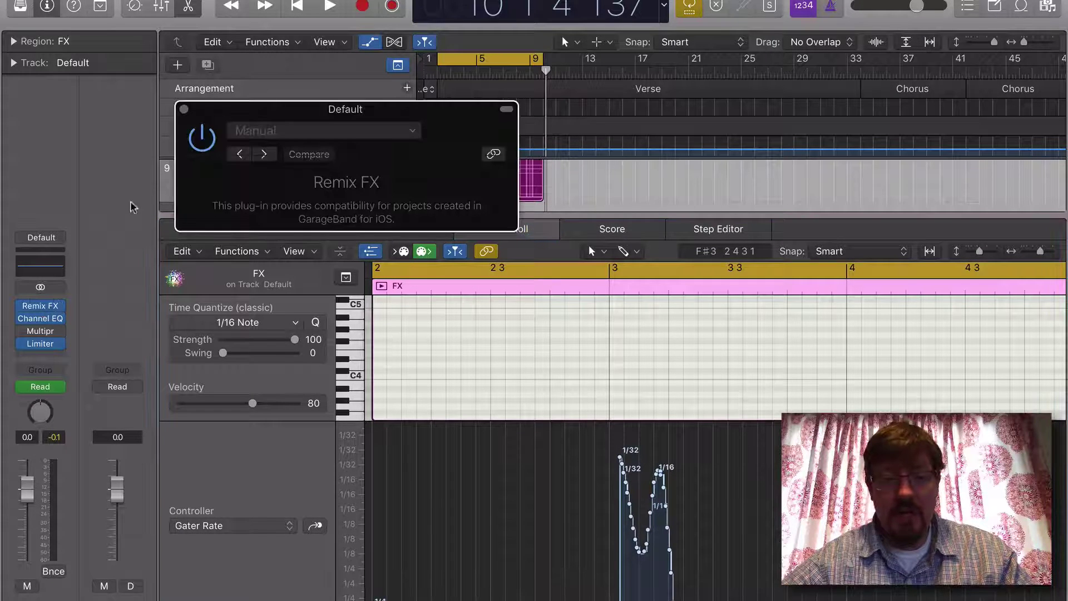
click(184, 110)
mouse_move(34, 307)
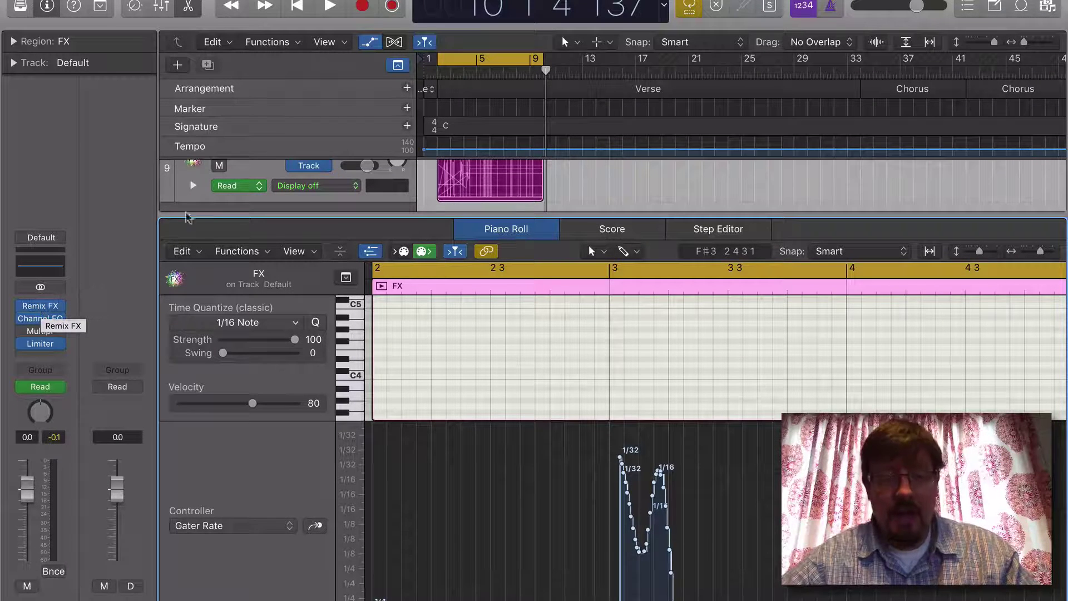
click(188, 7)
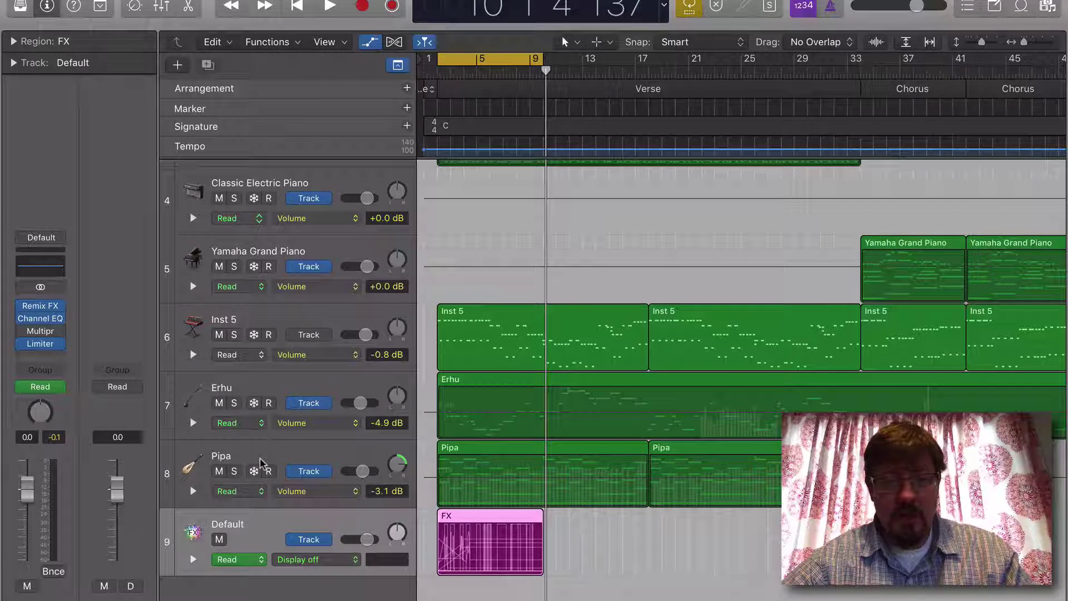
Step: Show the Mixer and Option-drag a copy of Remix FX onto the B 6 aux strip
key(x)
scroll(579, 435, up, 5)
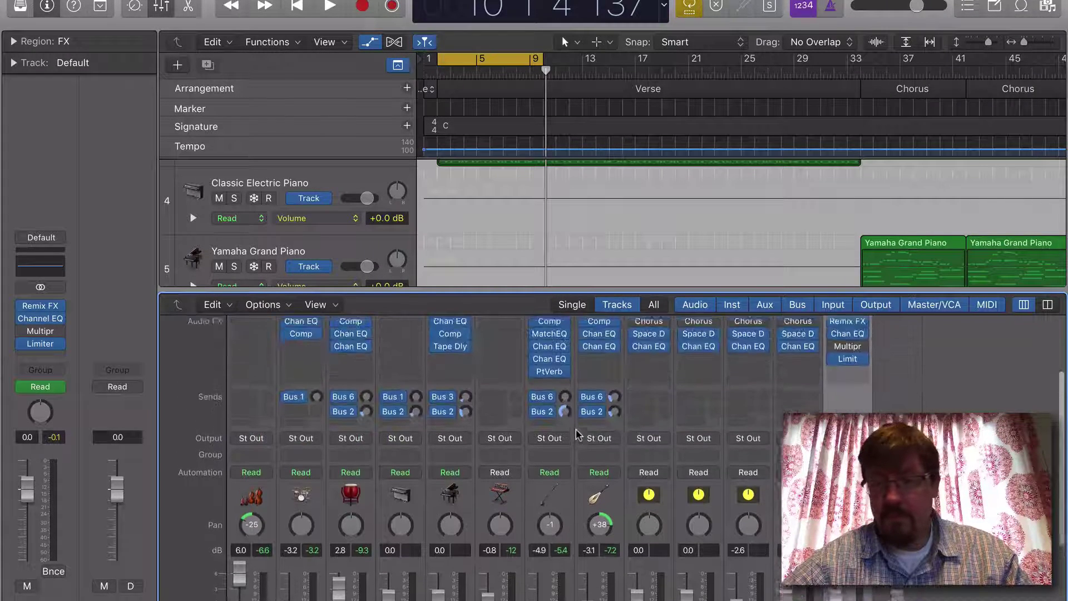
mouse_move(850, 361)
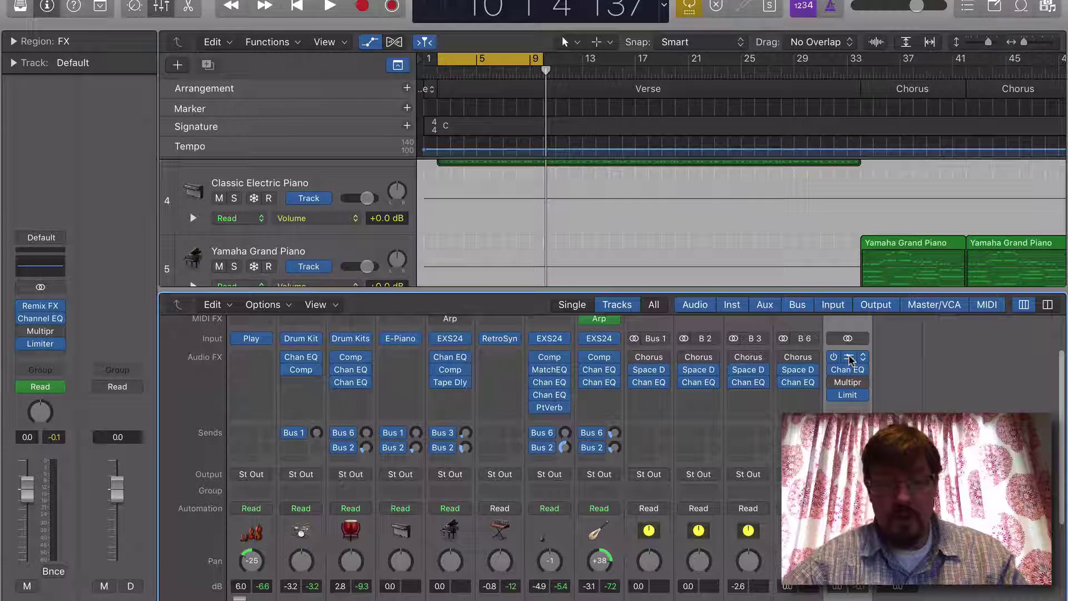
drag(850, 359, 795, 396)
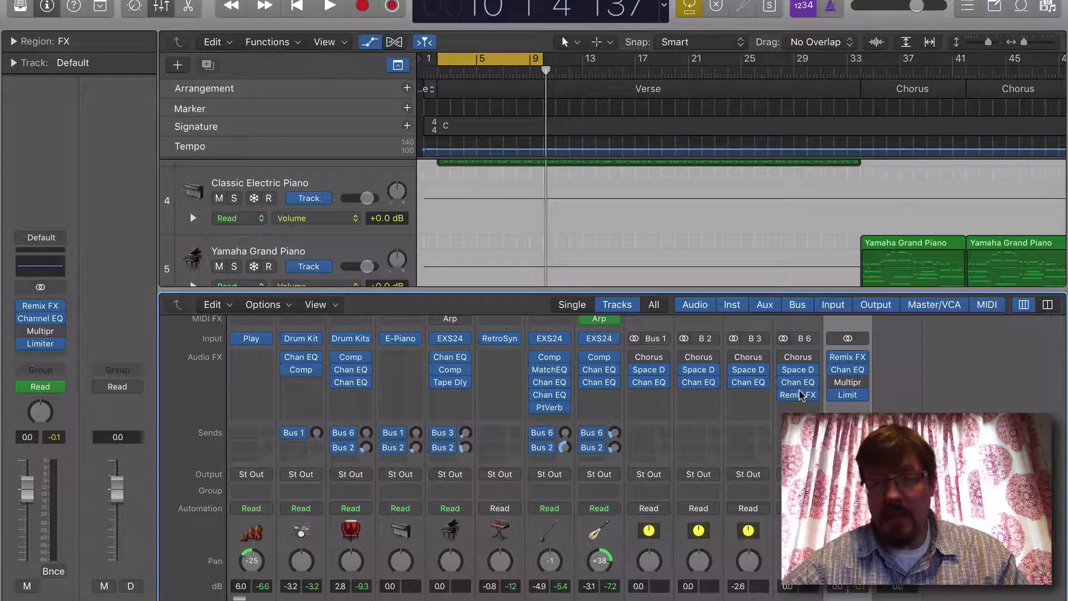
Step: Open and close the copied Remix FX window on B 6, then open its insert slot menu
click(798, 395)
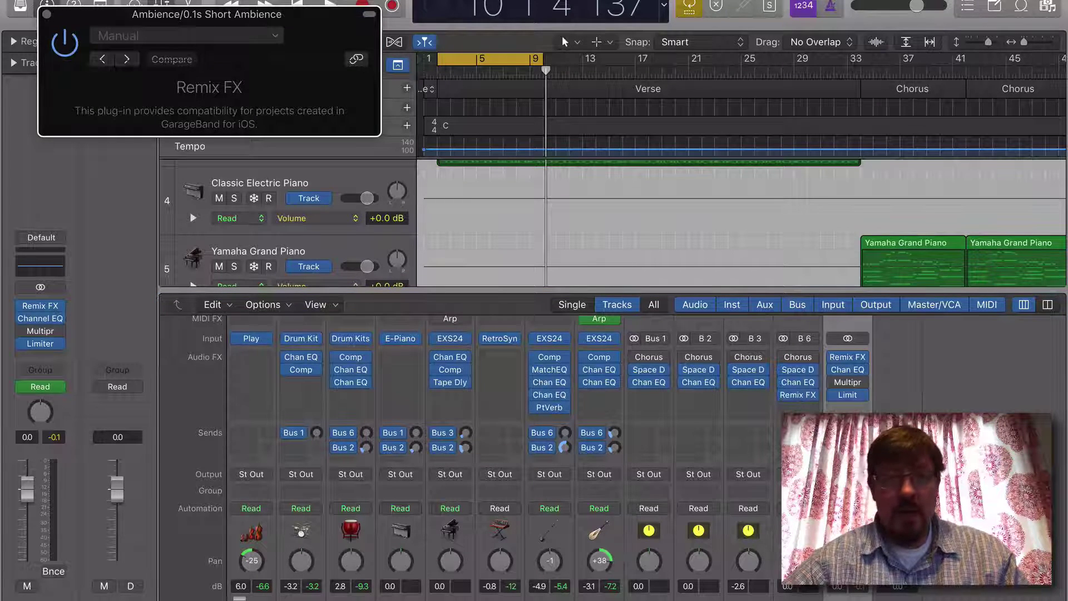
click(47, 14)
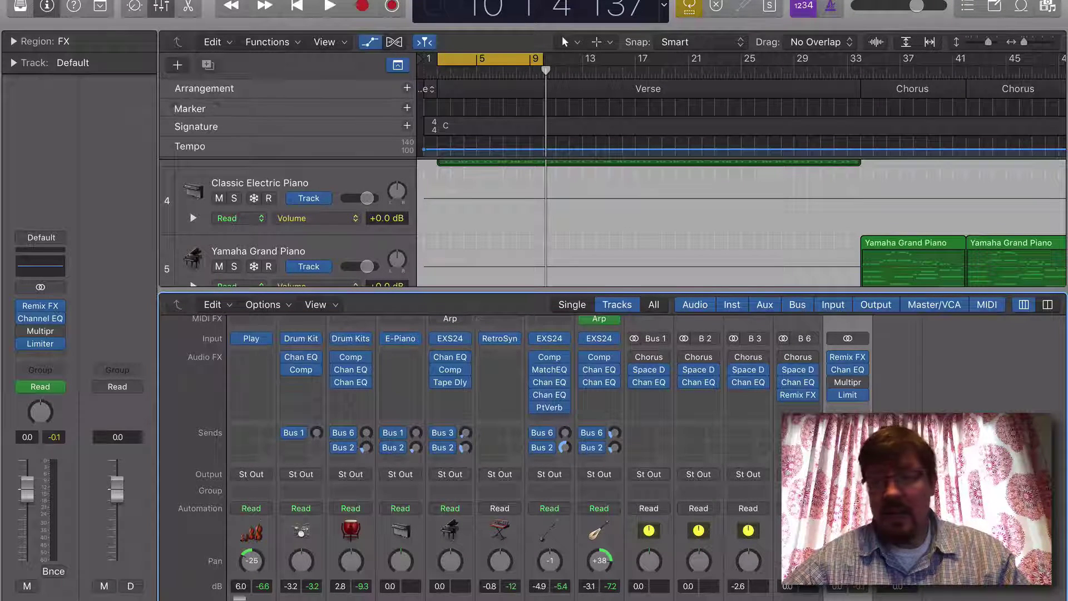
click(799, 395)
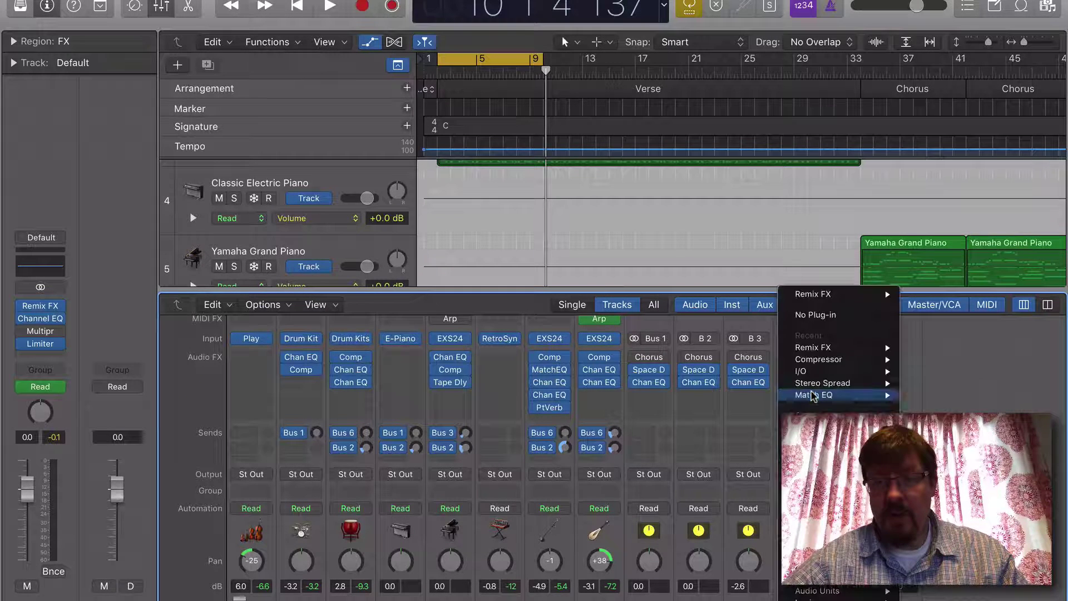
Step: Set B 6's Remix FX slot to No Plug-in, leaving Chorus, Space D and Chan EQ
click(821, 316)
click(799, 395)
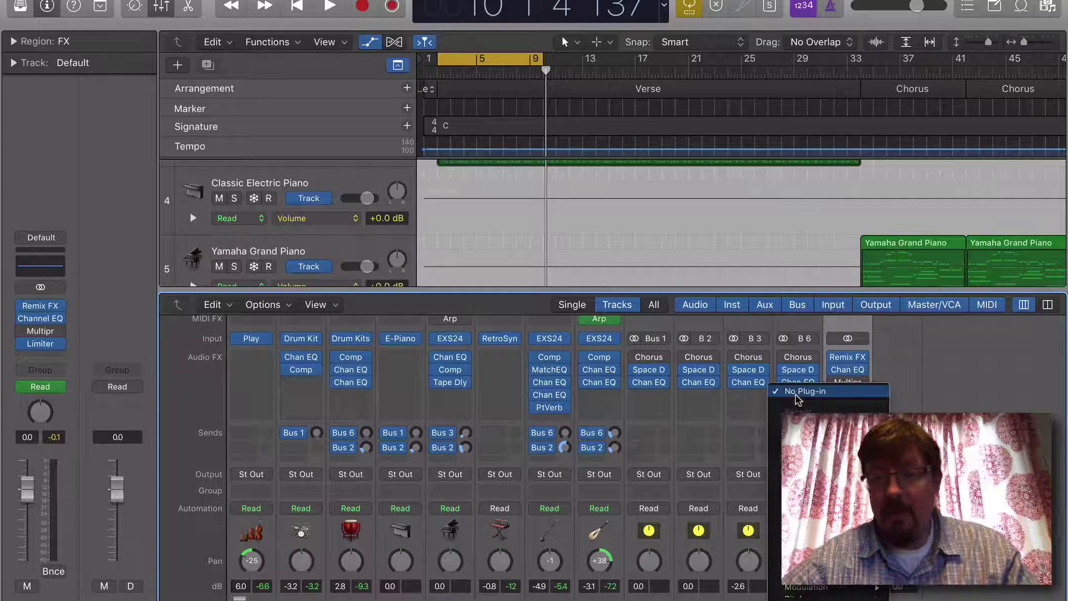
scroll(828, 390, down, 3)
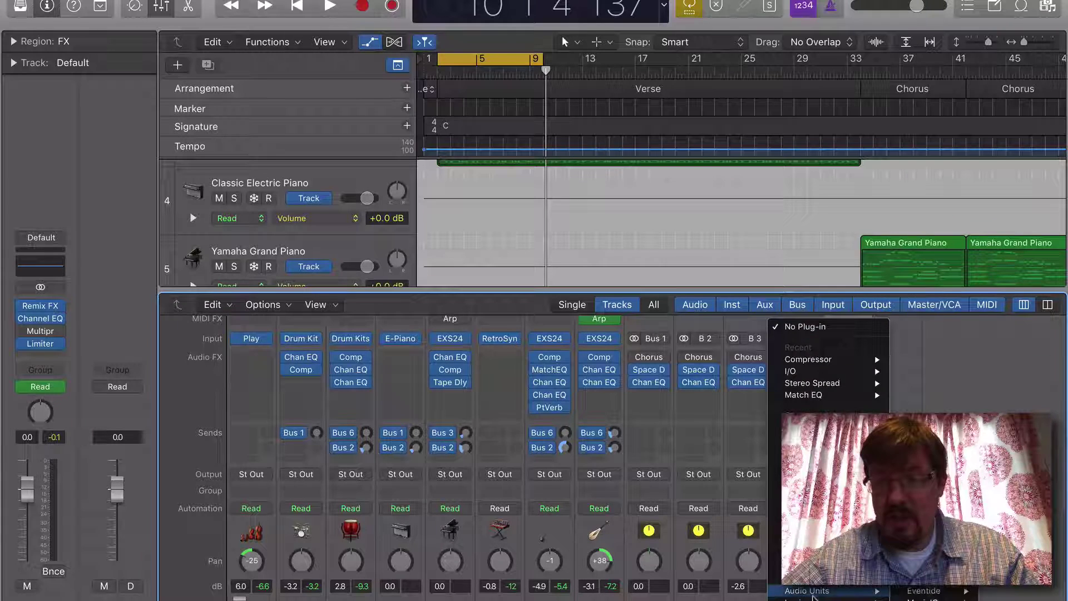
click(749, 414)
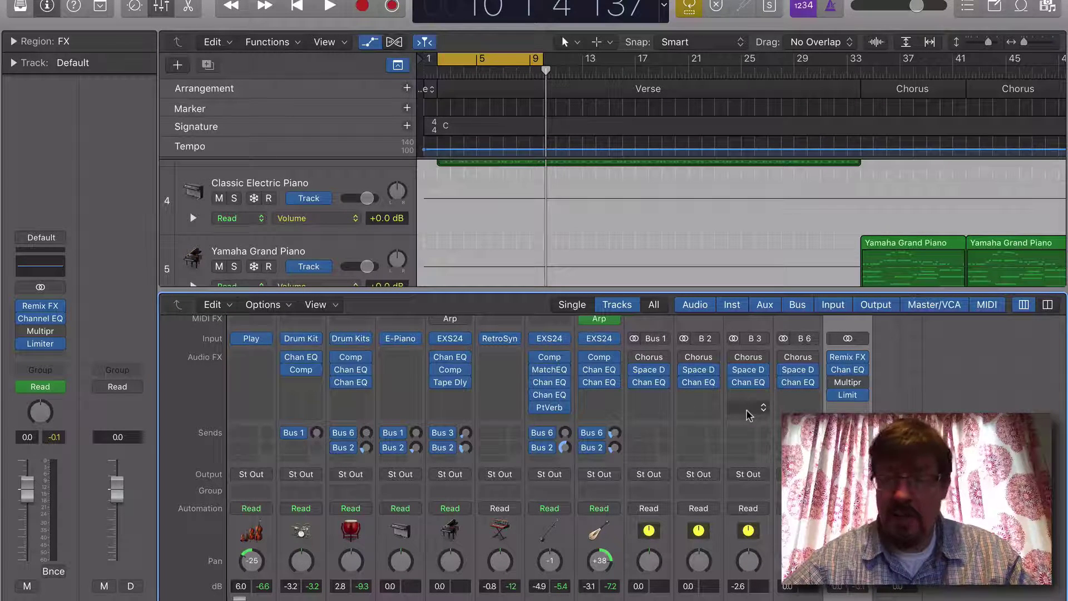
mouse_move(840, 360)
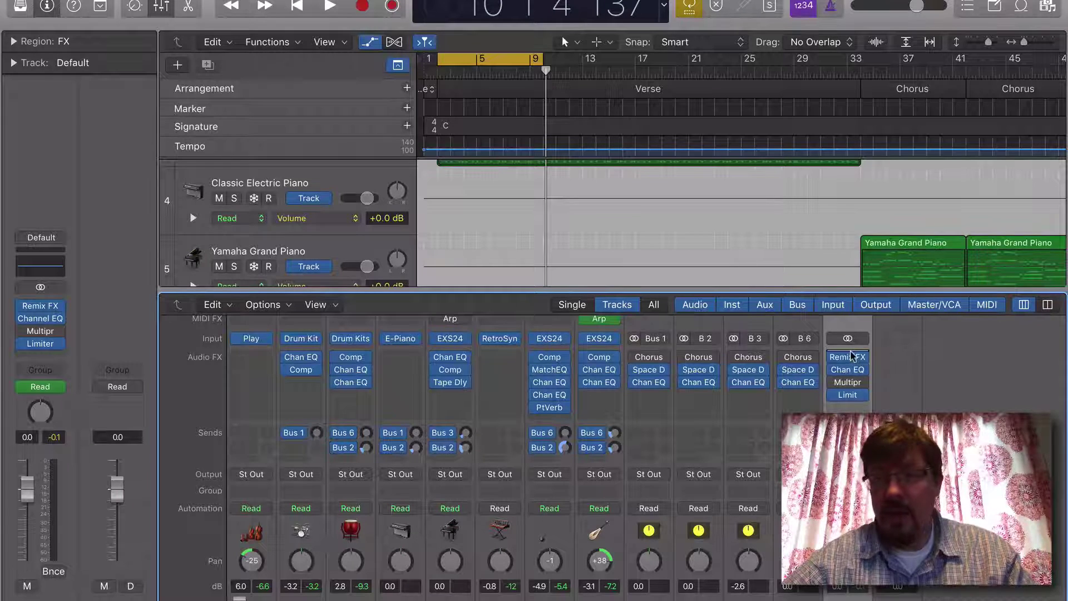